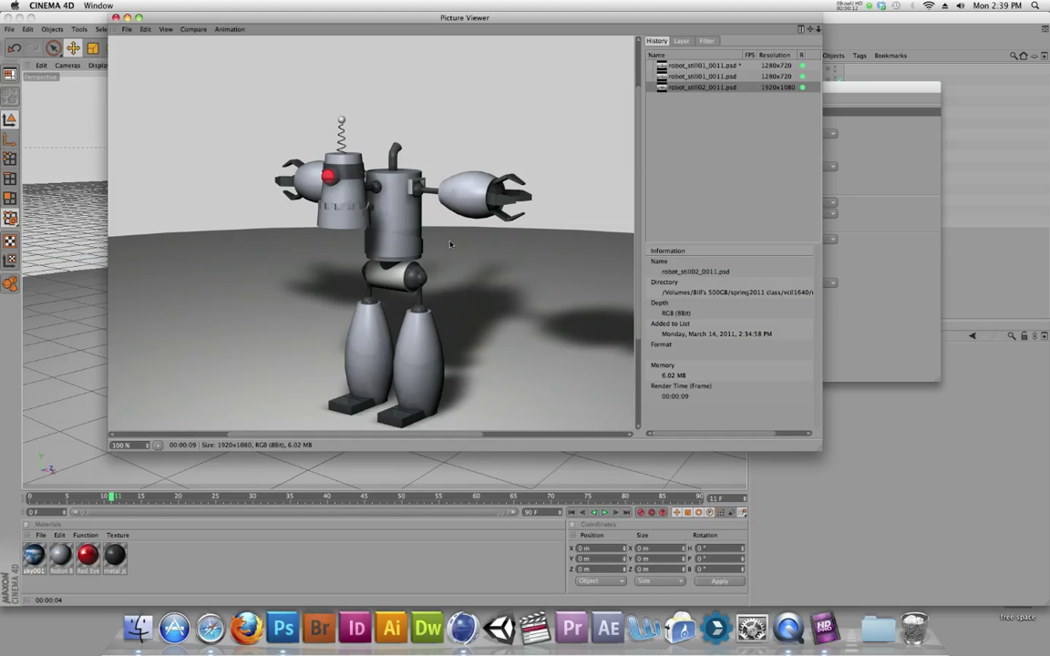
Step: Reopen the render settings and place their window clear of the robot in the viewport
{"action": "left_click_drag", "start_coordinate": [820, 452], "coordinate": [906, 508]}
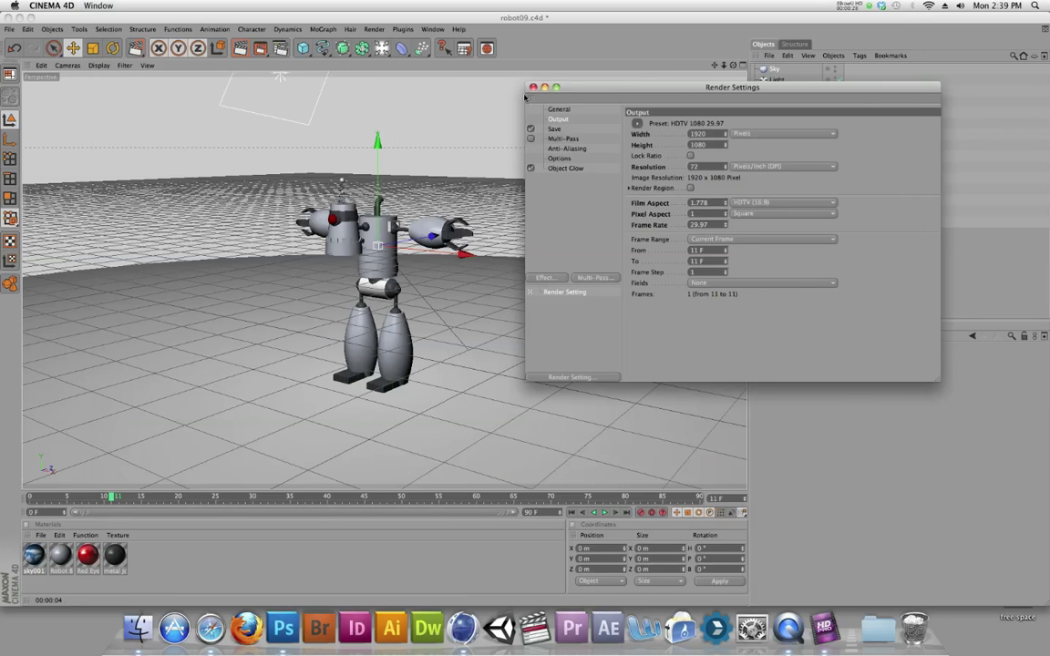
{"action": "left_click", "coordinate": [533, 88]}
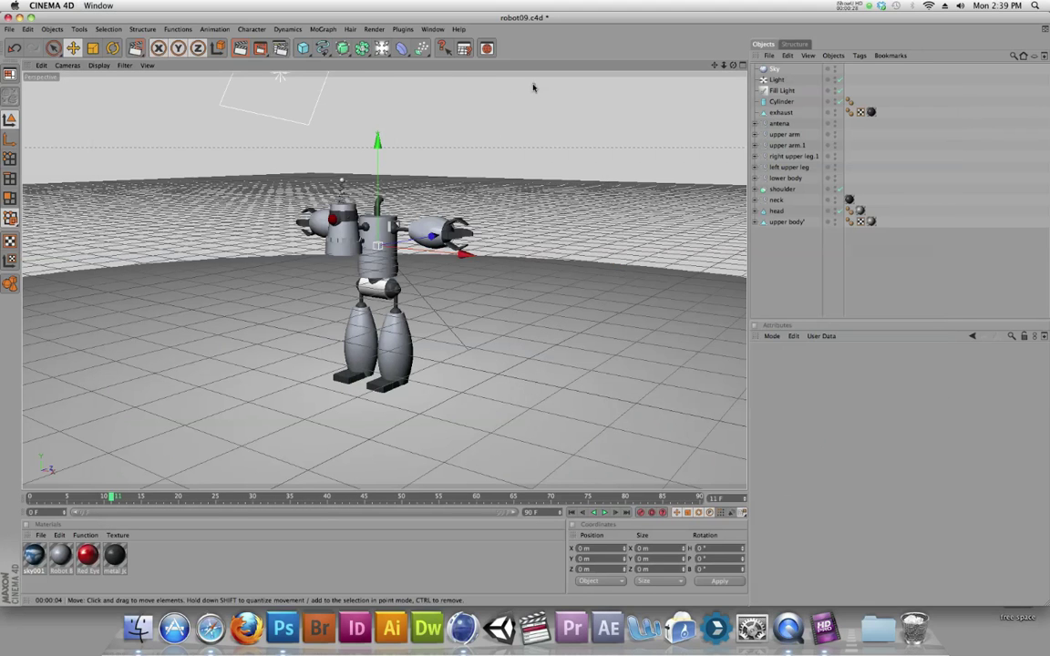
{"action": "left_click", "coordinate": [280, 48]}
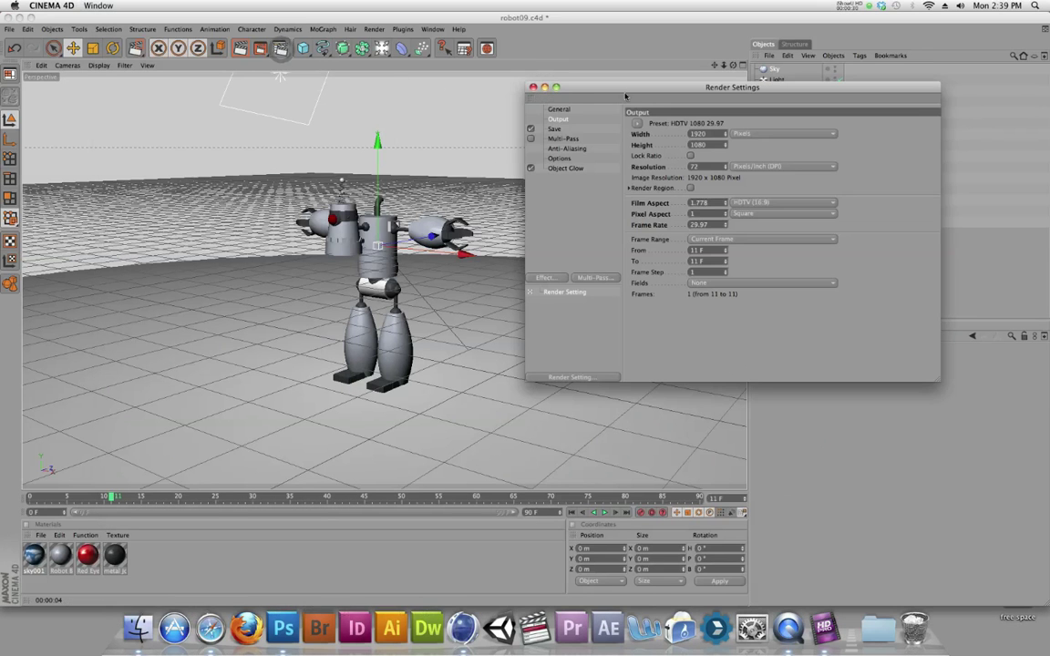
{"action": "left_click_drag", "start_coordinate": [626, 90], "coordinate": [691, 49]}
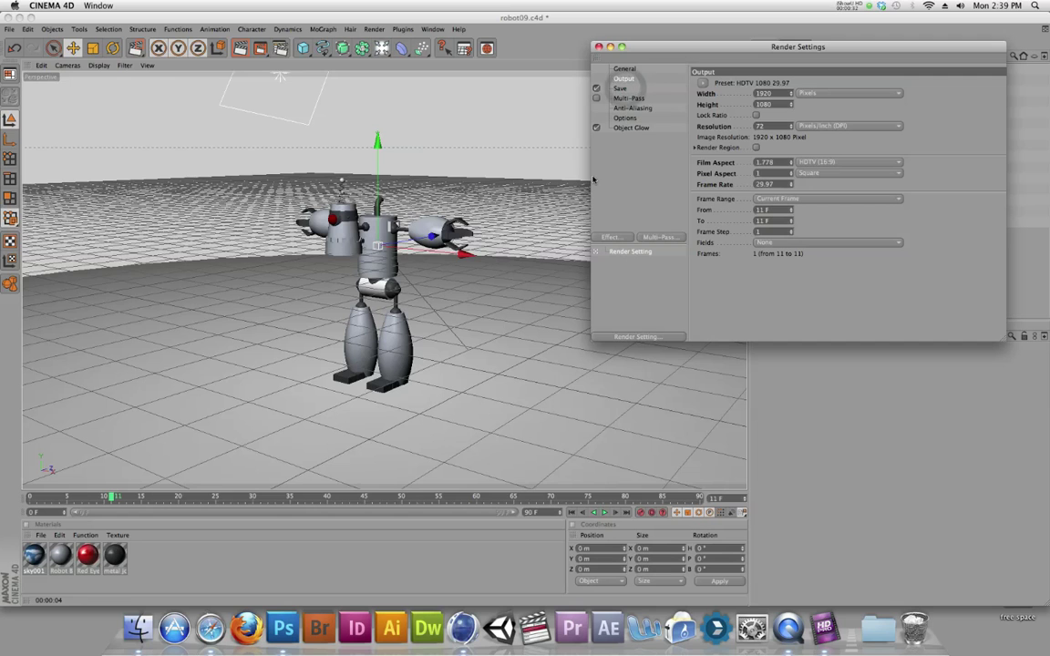
Step: Preview-render the viewport without added stylisation, framing a close-up of the robot's head and upper body
{"action": "left_click", "coordinate": [526, 269]}
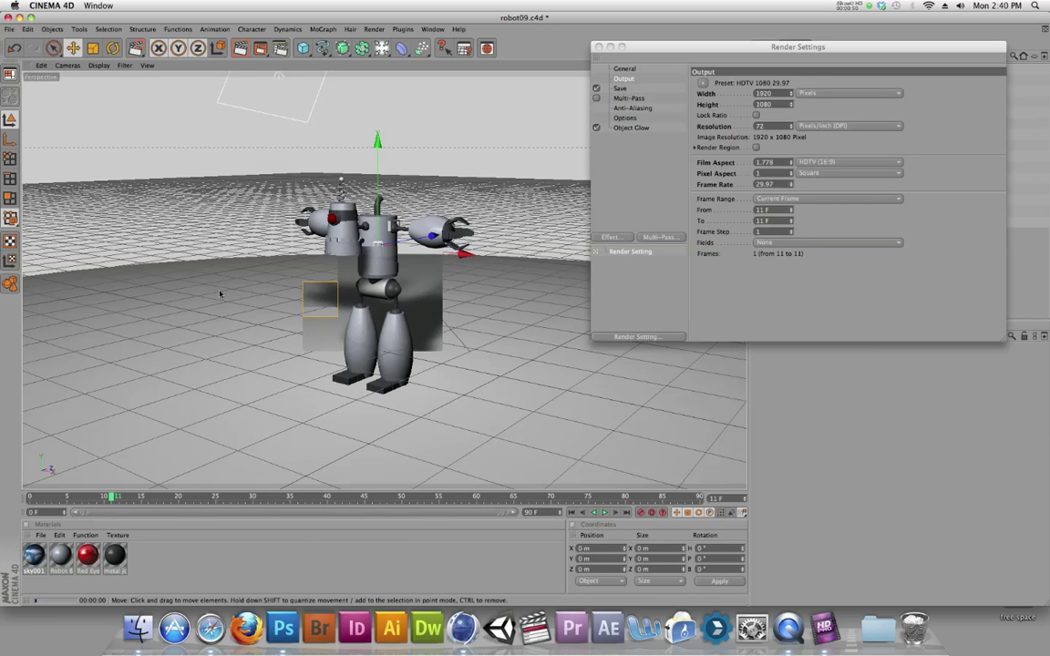
{"action": "scroll", "coordinate": [306, 283], "scroll_direction": "up", "scroll_amount": 5}
{"action": "scroll", "coordinate": [310, 283], "scroll_direction": "up", "scroll_amount": 6}
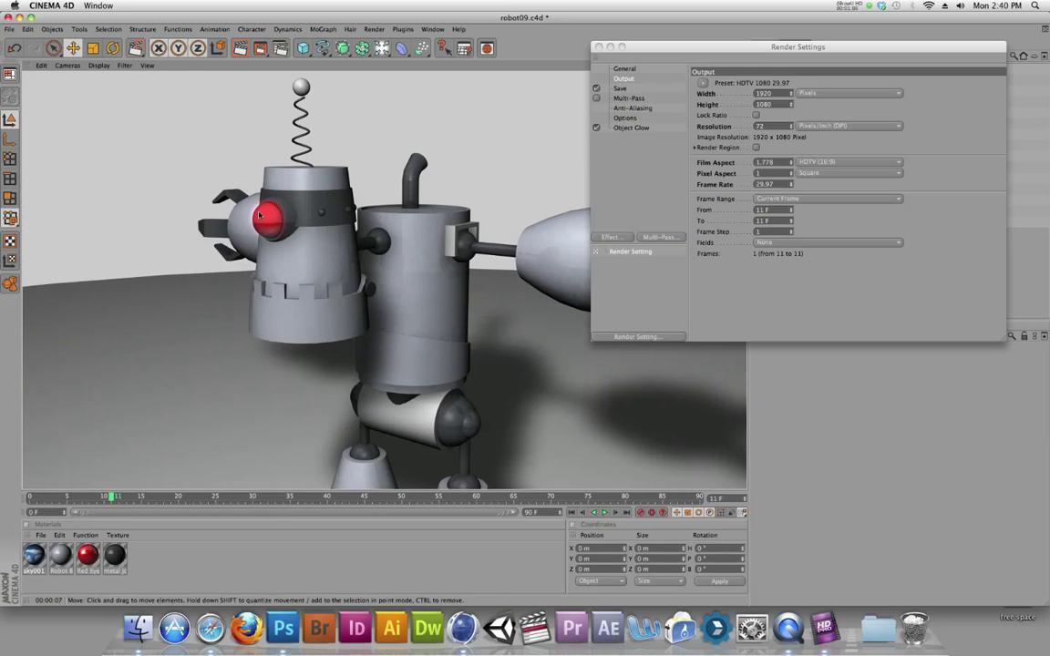
Step: Add the Cel Renderer effect to the render settings and preview-render the robot with its default outline options
{"action": "left_click", "coordinate": [619, 240]}
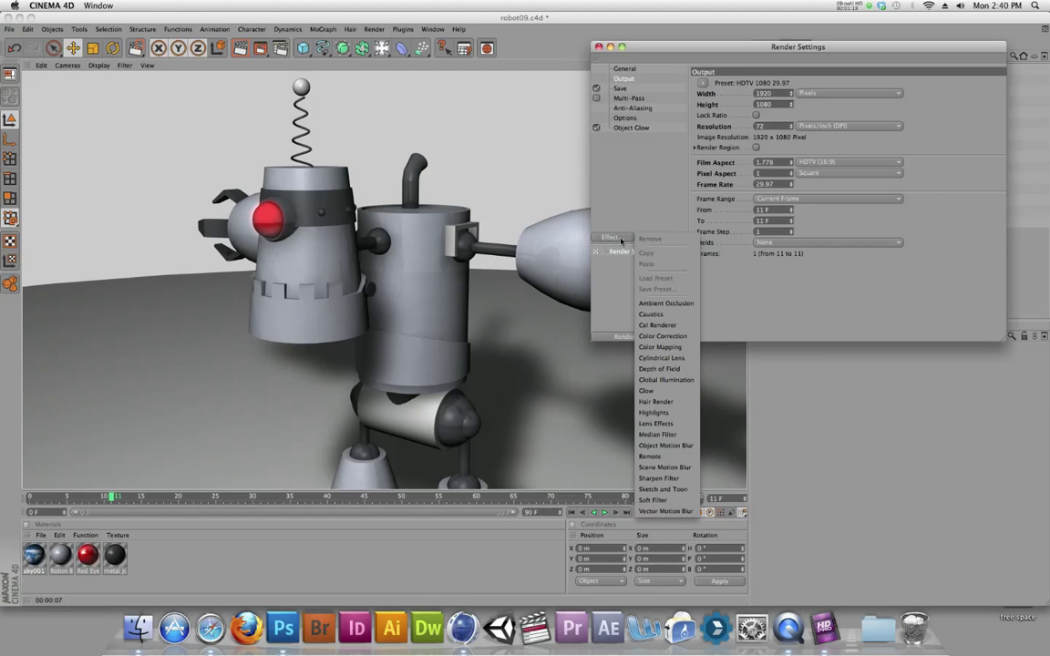
{"action": "left_click", "coordinate": [660, 325]}
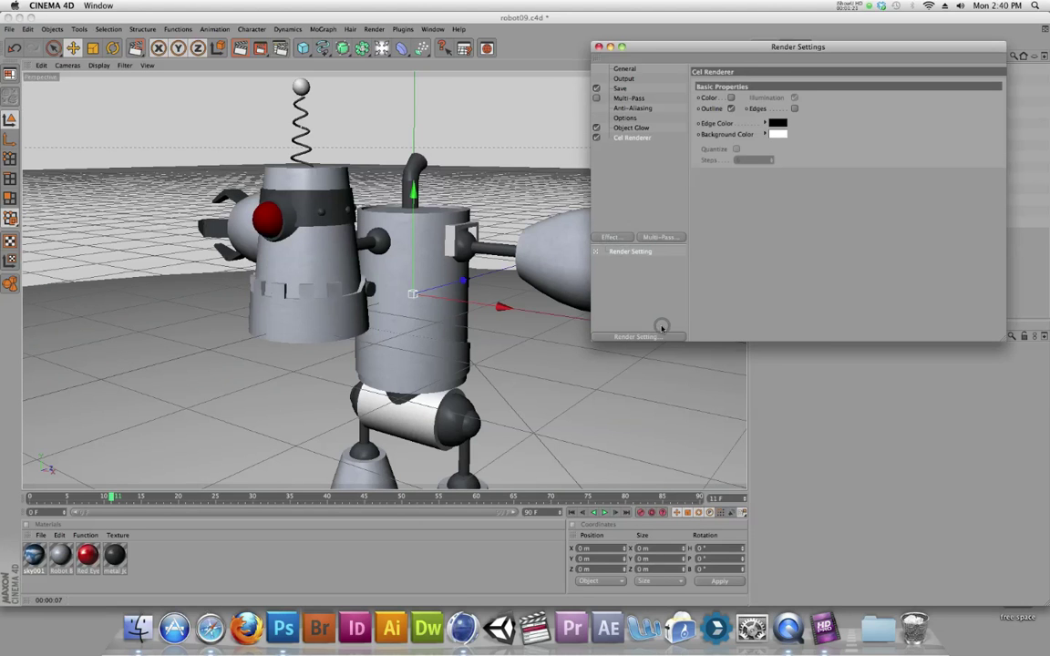
{"action": "left_click", "coordinate": [628, 139]}
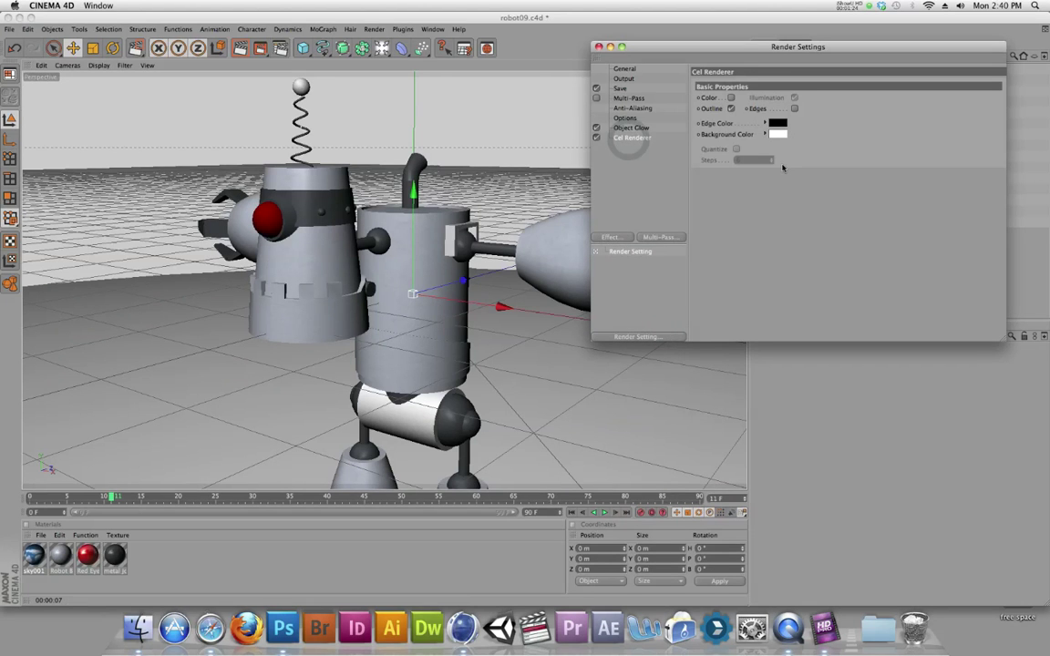
{"action": "key", "text": "ctrl+r"}
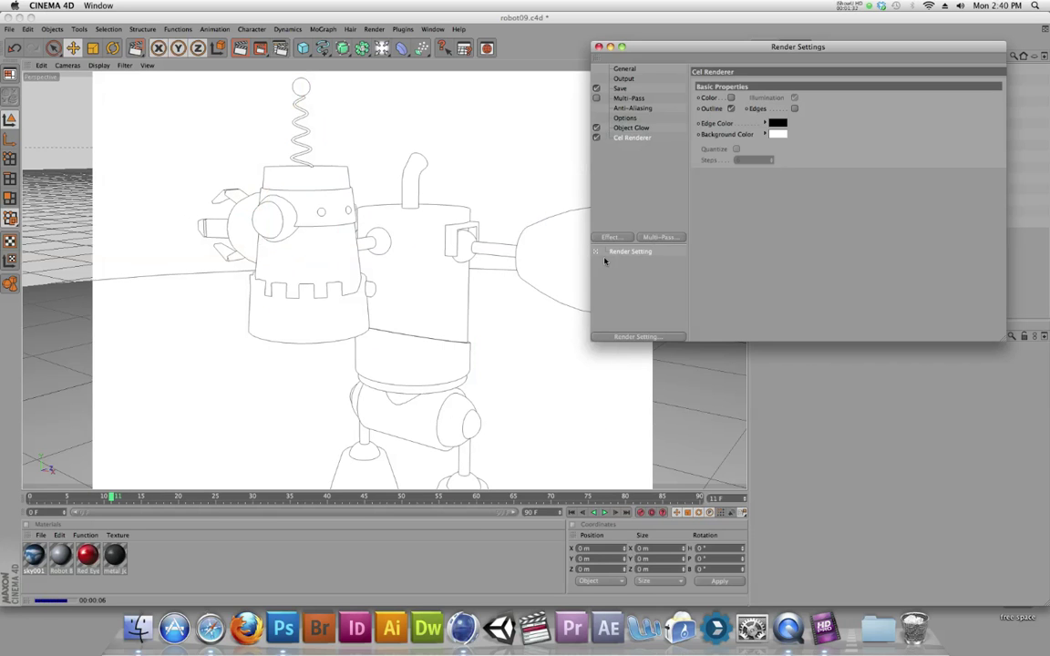
{"action": "left_click", "coordinate": [480, 268]}
{"action": "key", "text": "ctrl+r"}
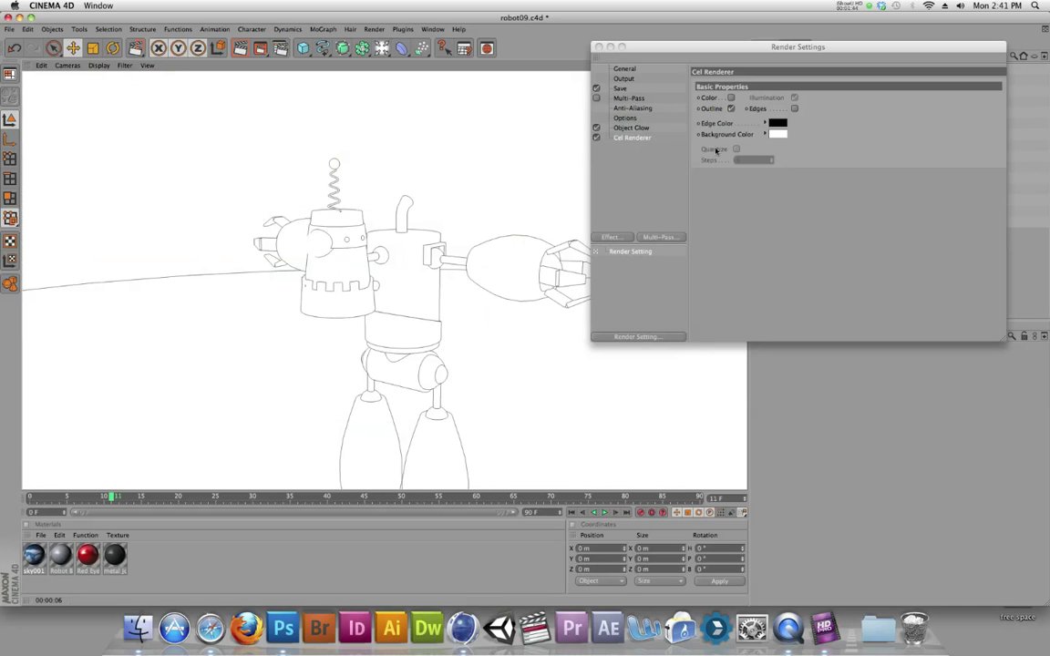
Step: Enable Edges in the Cel Renderer and preview-render the robot as a wireframe drawing
{"action": "left_click", "coordinate": [794, 109]}
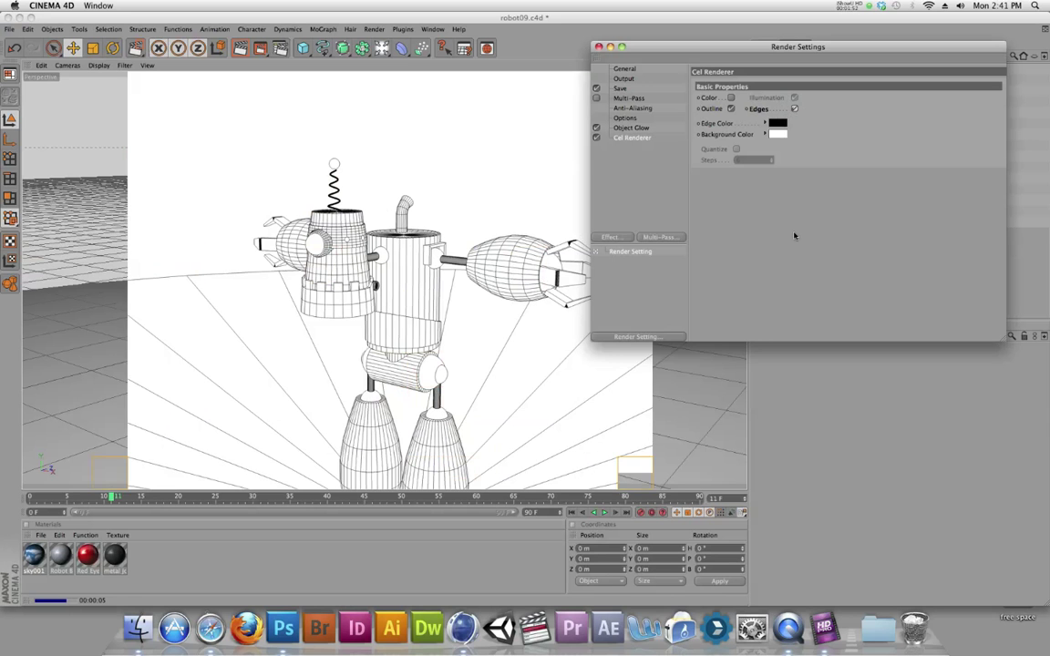
{"action": "left_click", "coordinate": [525, 228]}
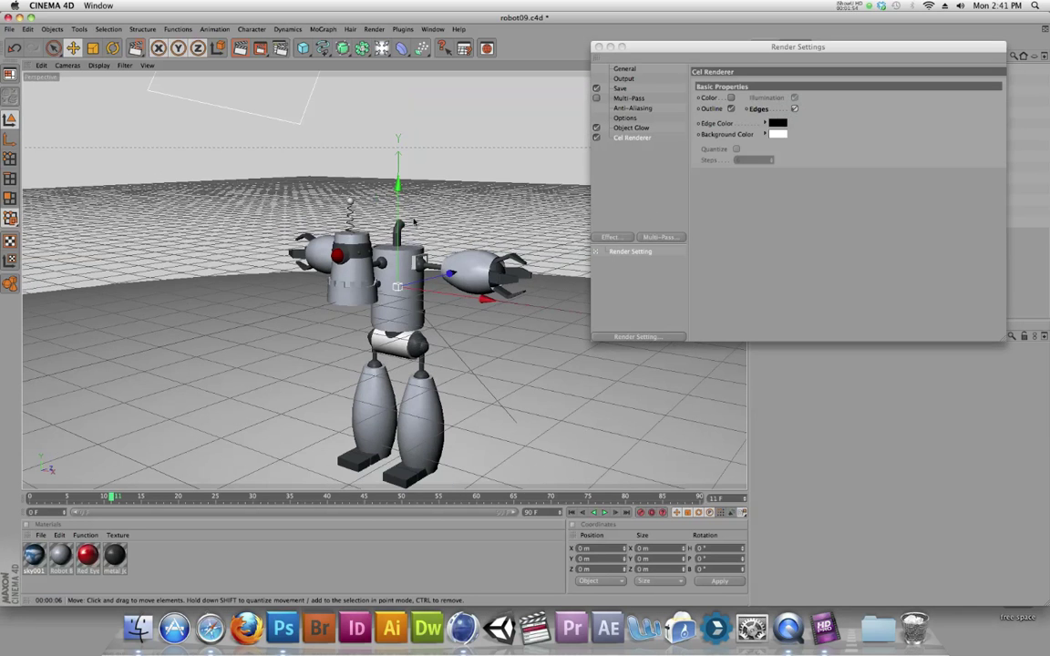
{"action": "key", "text": "super+r"}
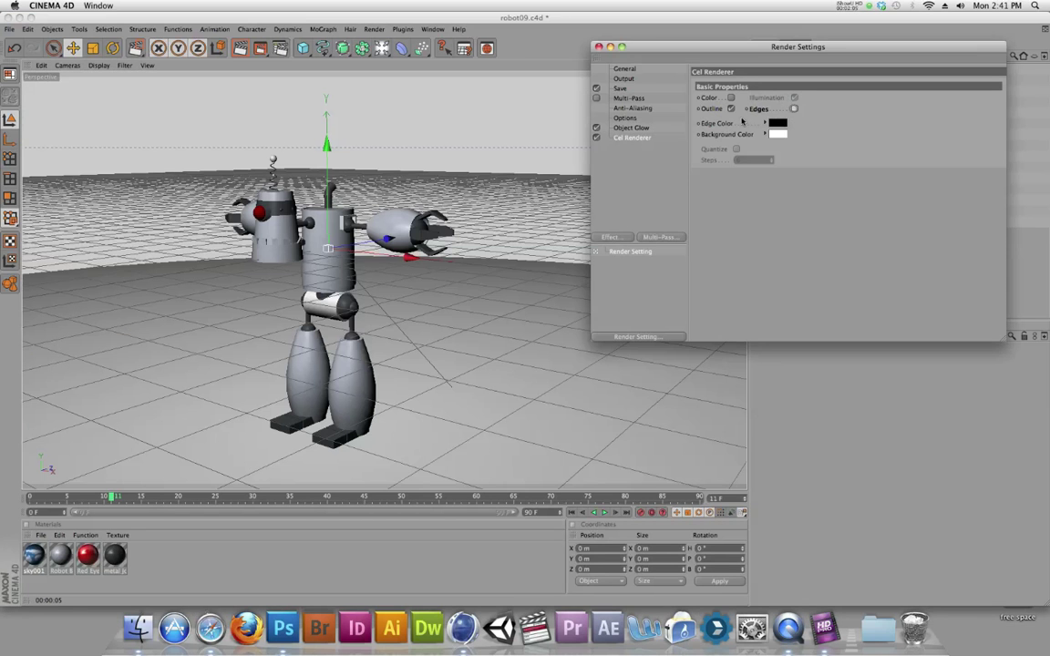
Step: Disable Edges and enable Color in the Cel Renderer, test-rendering the view after each change
{"action": "left_click", "coordinate": [794, 109]}
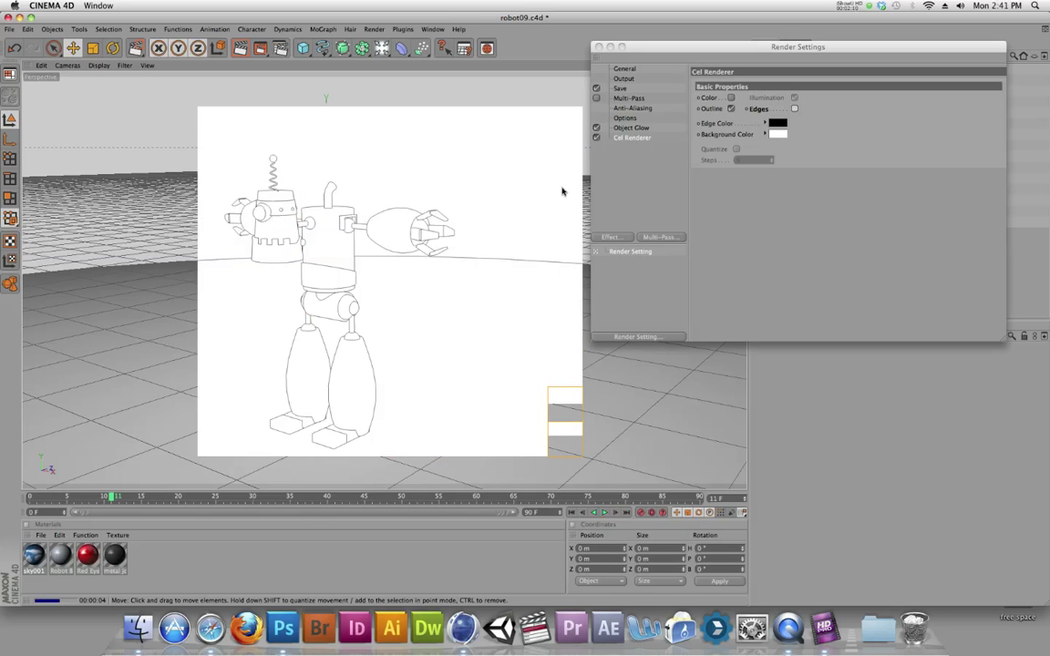
{"action": "left_click", "coordinate": [730, 98]}
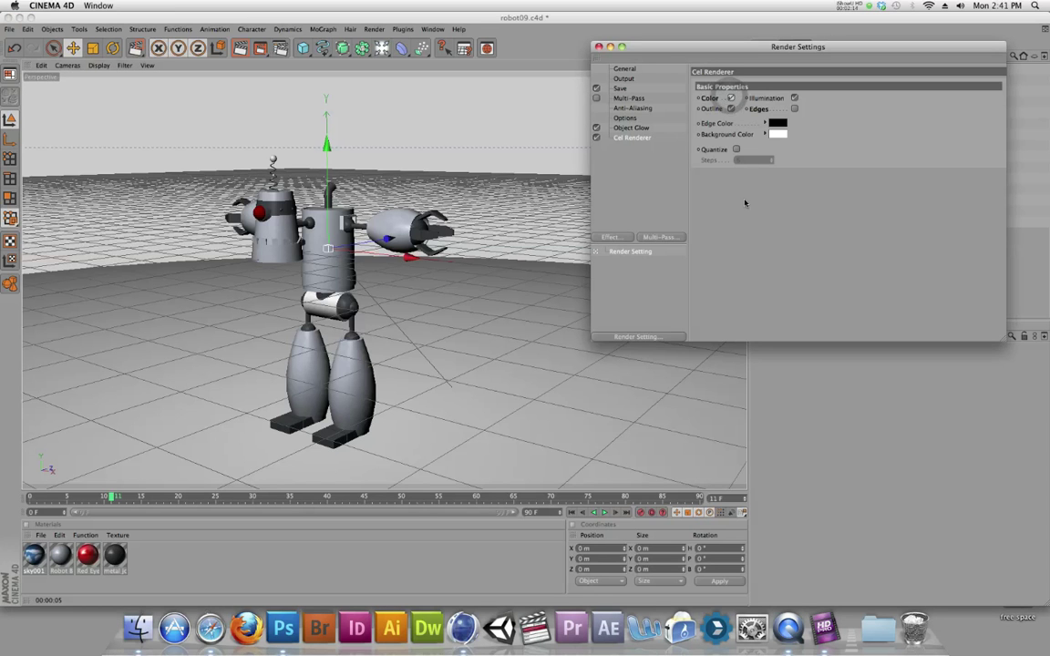
{"action": "key", "text": "super+r"}
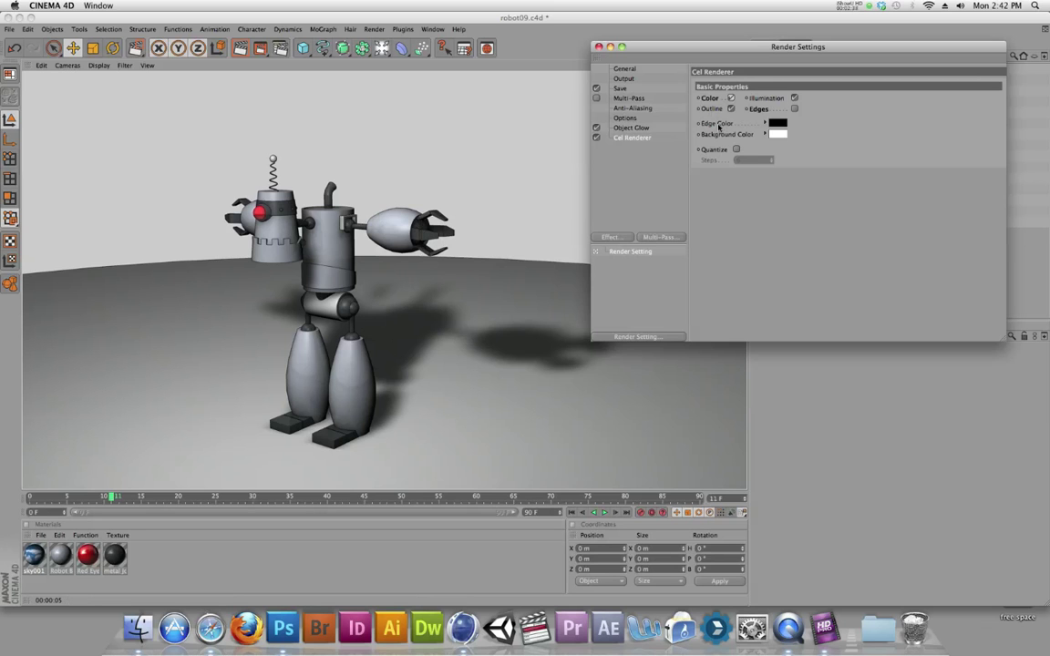
Step: Set the Cel Renderer's edge color to dark red, R 82, G 0, B 0, and test-render the view
{"action": "left_click", "coordinate": [778, 122]}
{"action": "left_click_drag", "start_coordinate": [779, 111], "coordinate": [775, 120]}
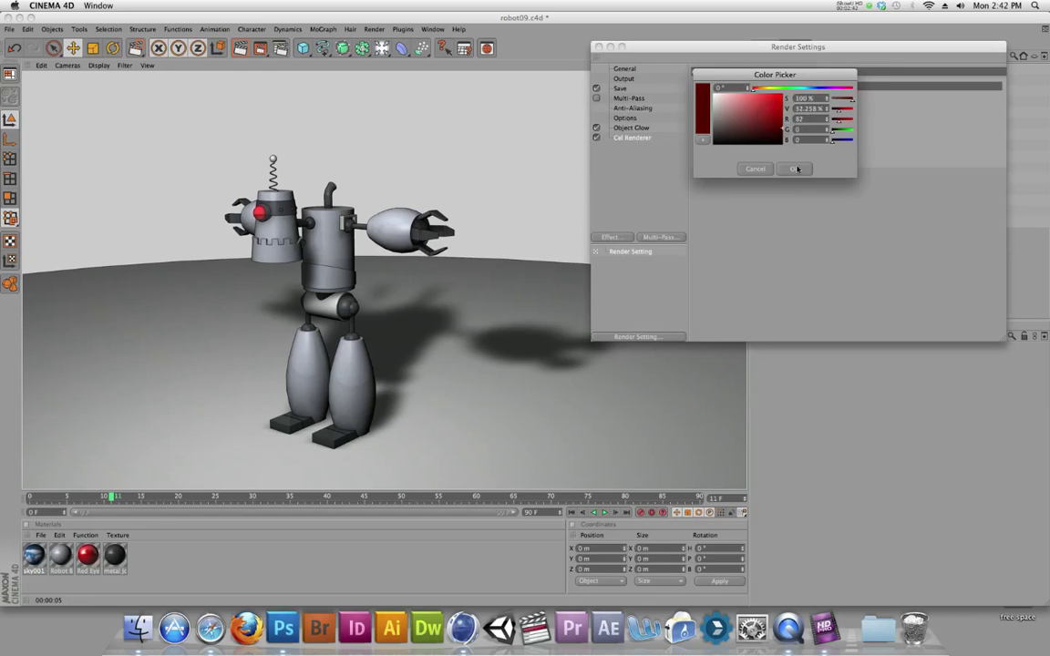
{"action": "left_click", "coordinate": [794, 168]}
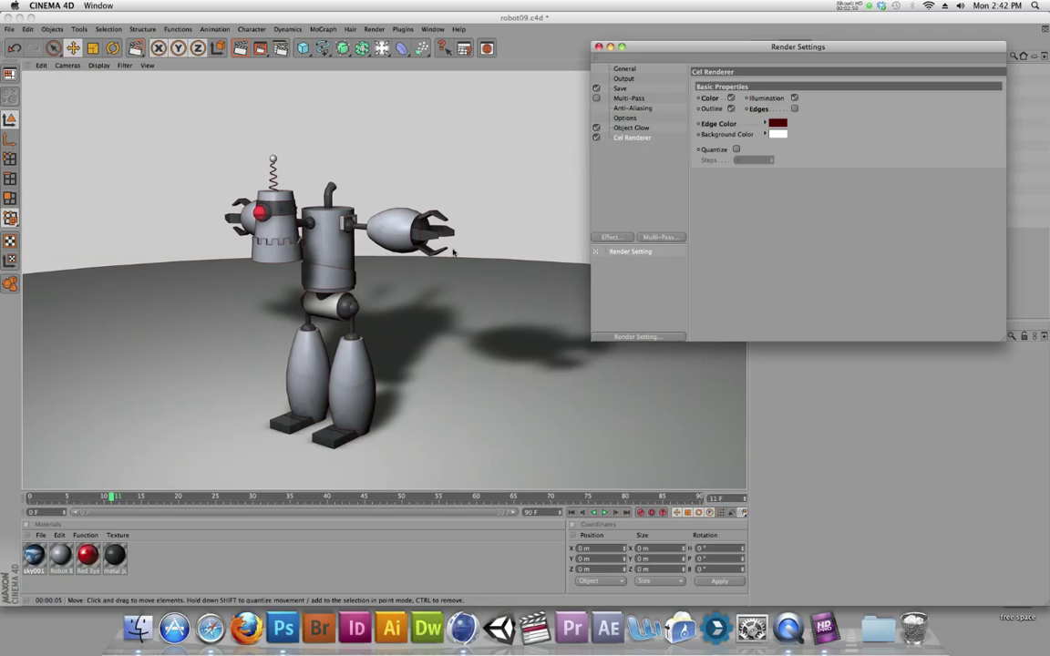
Step: Set the Cel Renderer's edge color to dark blue, R 0, G 12, B 52, and test-render the view
{"action": "left_click", "coordinate": [777, 123]}
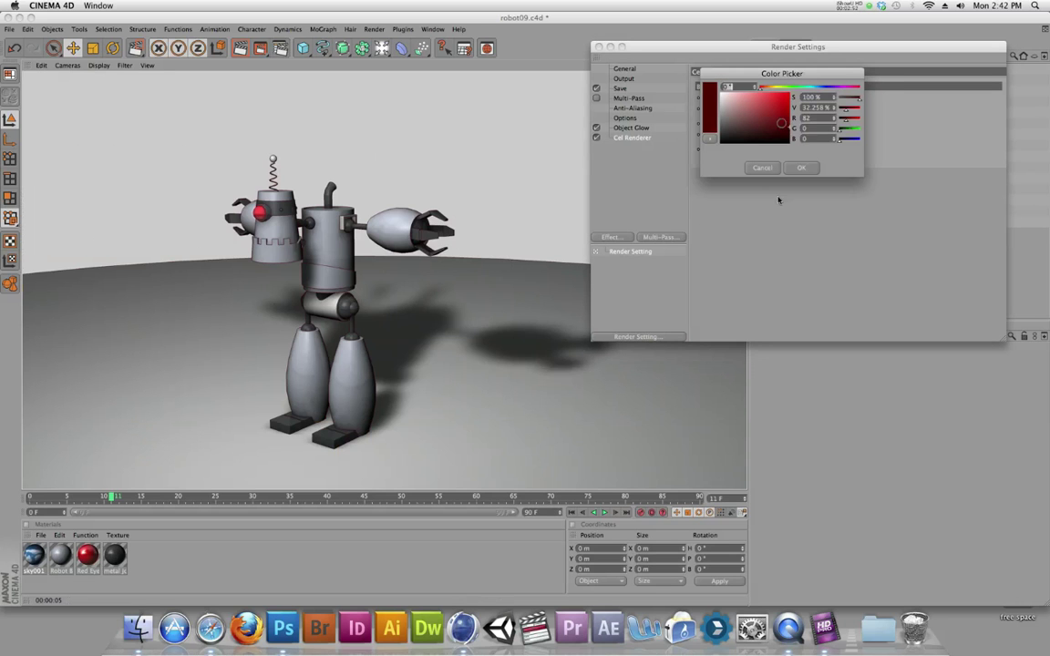
{"action": "mouse_move", "coordinate": [808, 86]}
{"action": "left_mouse_down"}
{"action": "mouse_move", "coordinate": [831, 88]}
{"action": "mouse_move", "coordinate": [821, 88]}
{"action": "left_mouse_up"}
{"action": "left_click", "coordinate": [782, 134]}
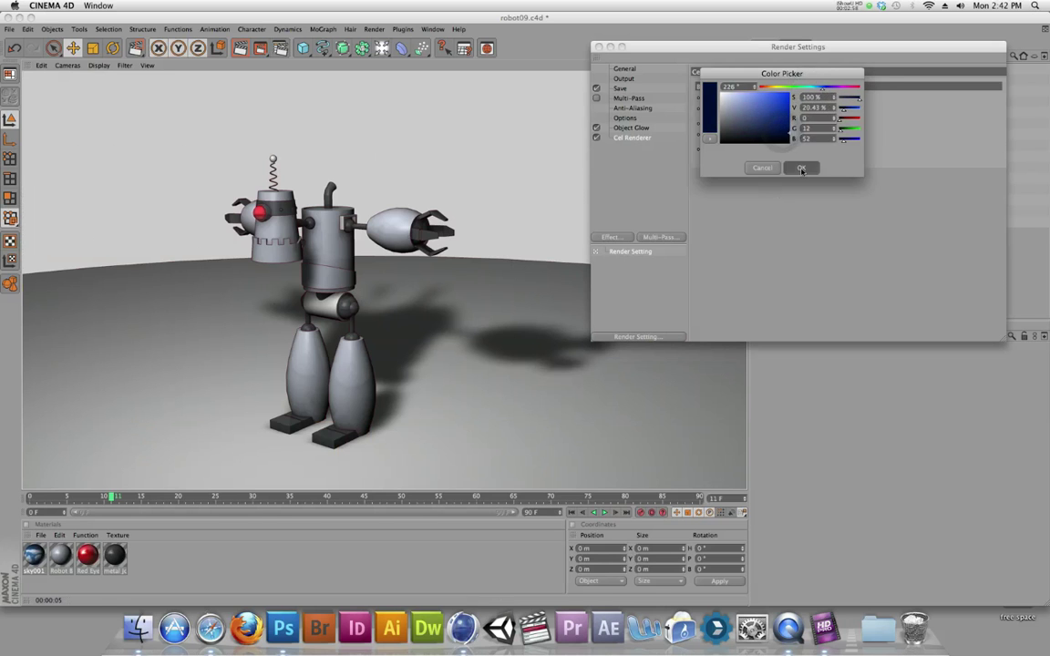
{"action": "left_click", "coordinate": [801, 168]}
{"action": "key", "text": "super+r"}
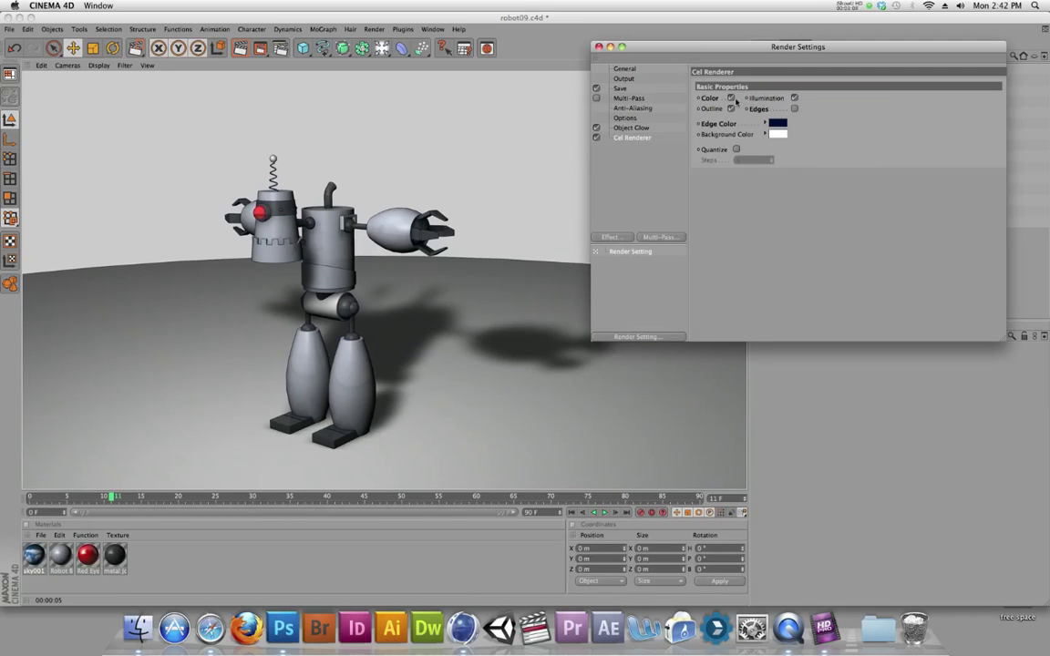
Step: Test-render the colored robot with Edges enabled, and again with Edges disabled
{"action": "left_click", "coordinate": [794, 108]}
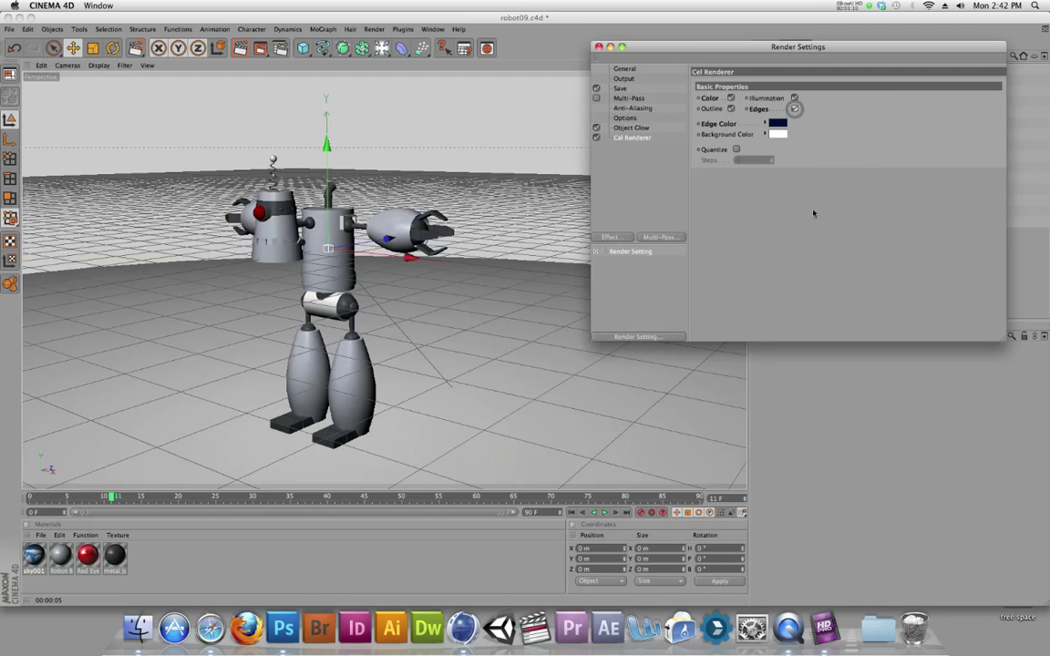
{"action": "key", "text": "super+r"}
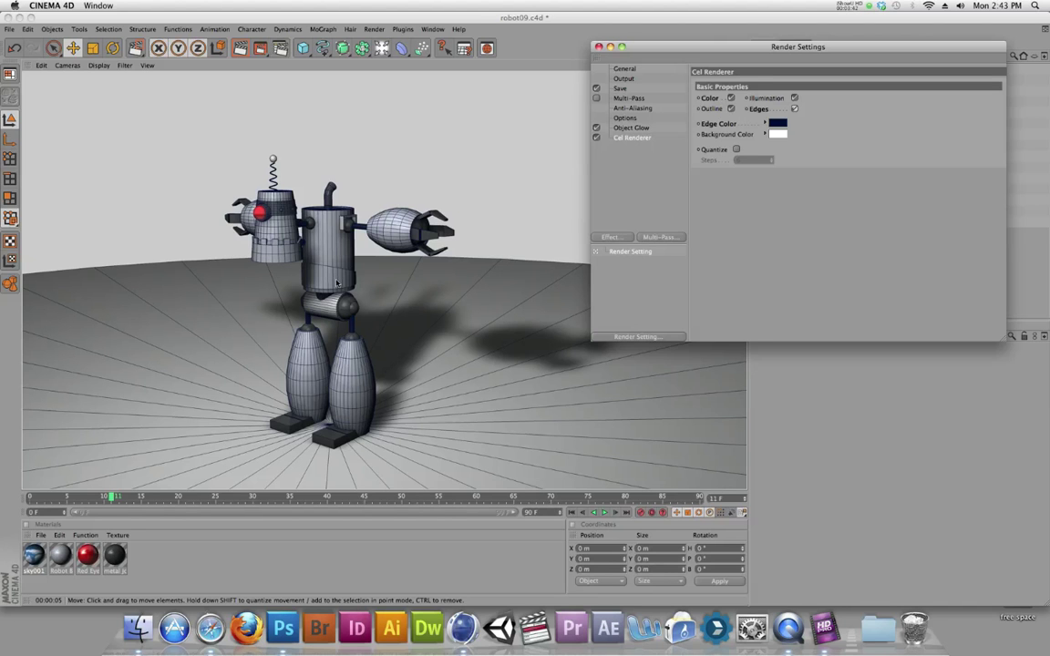
{"action": "left_click", "coordinate": [794, 109]}
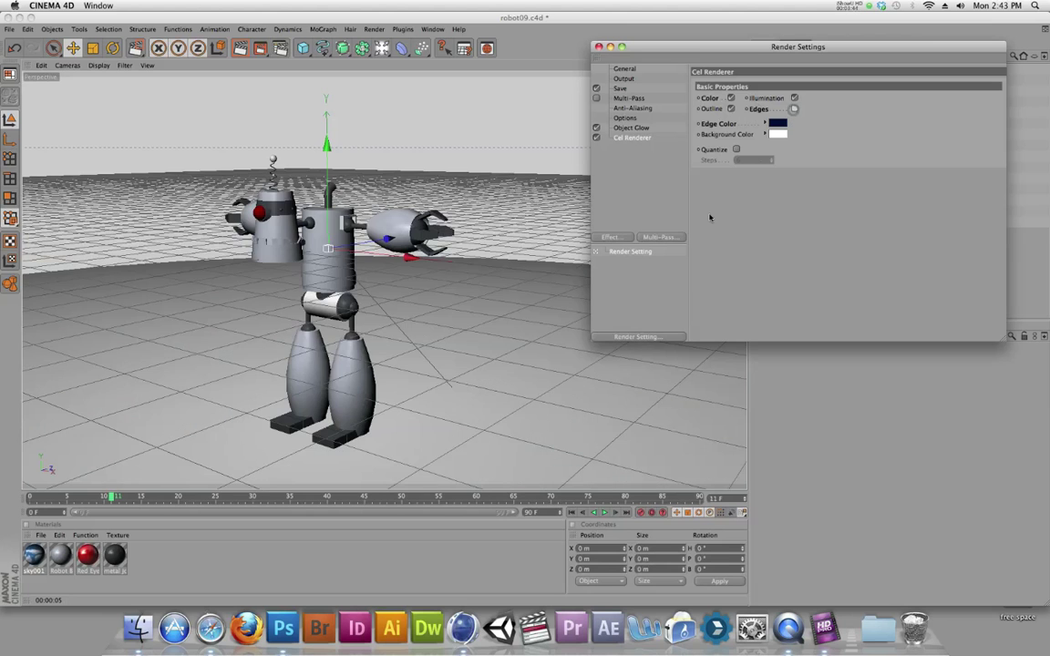
{"action": "key", "text": "super+r"}
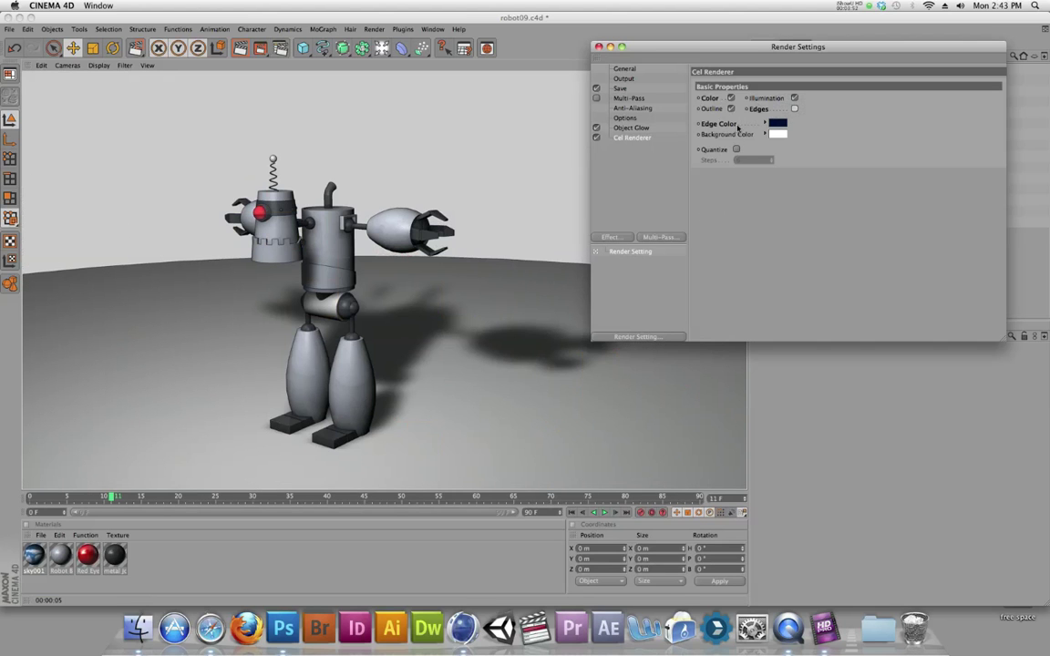
Step: Test-render the Cel Renderer with Color off and Edges on, and restore Color on with Edges off
{"action": "left_click", "coordinate": [731, 97]}
{"action": "left_click", "coordinate": [794, 109]}
{"action": "key", "text": "ctrl+r"}
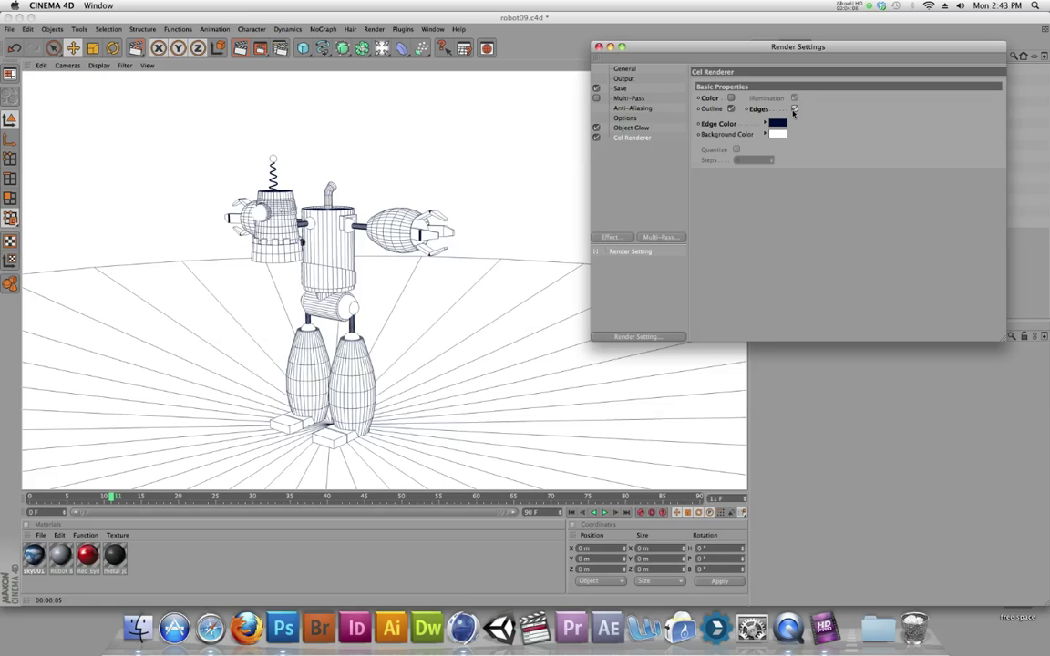
{"action": "left_click", "coordinate": [730, 98]}
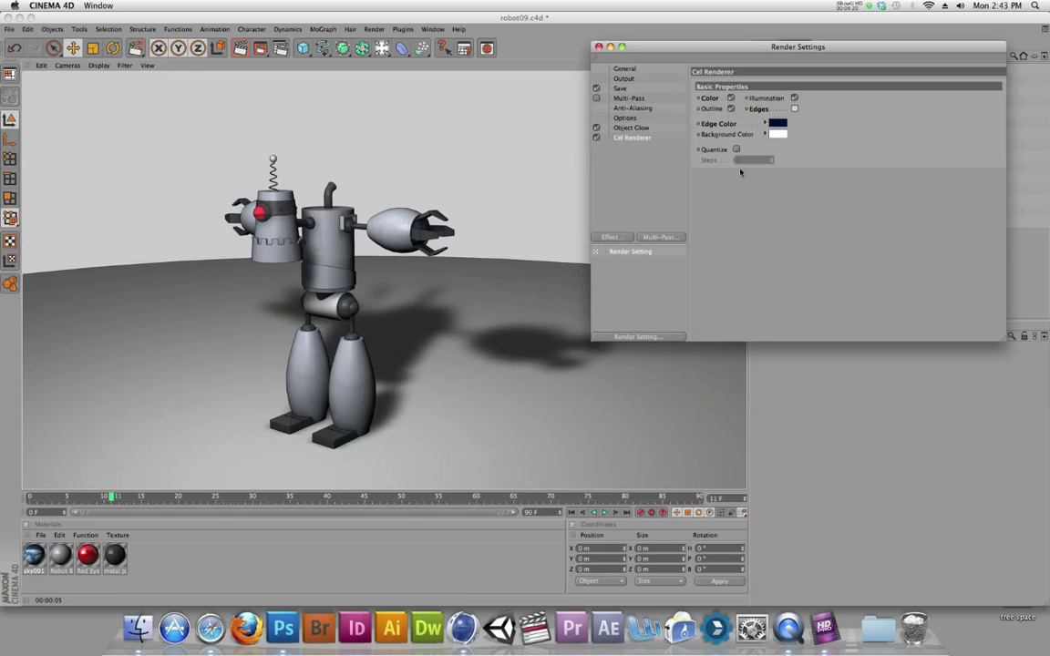
Step: Add the Ambient Occlusion effect with its default settings and preview-render the robot
{"action": "left_click", "coordinate": [608, 237]}
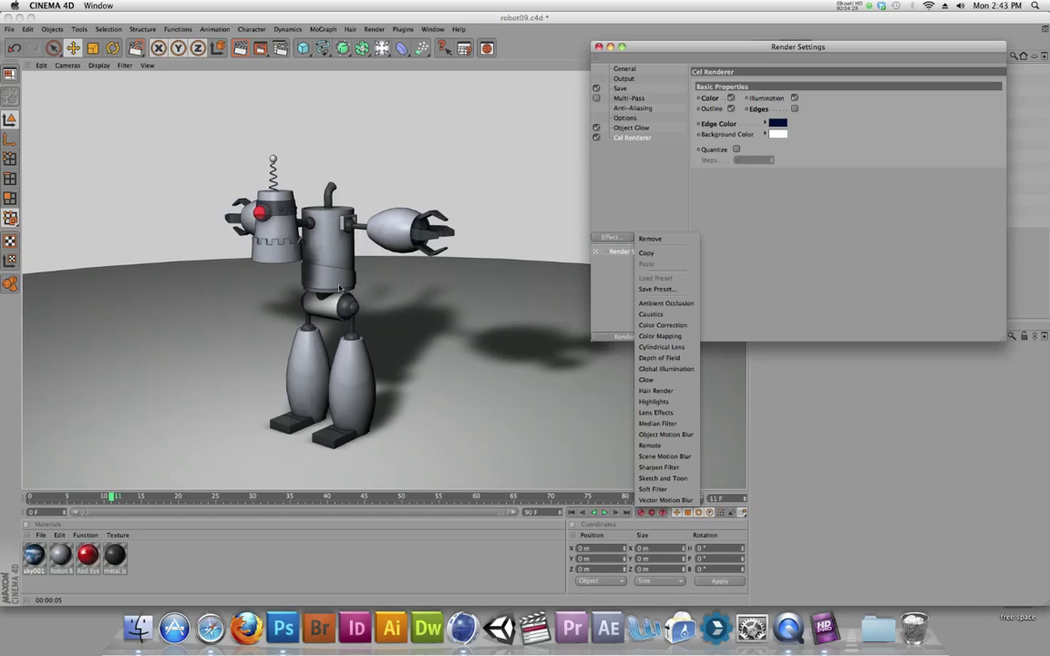
{"action": "left_click", "coordinate": [655, 304]}
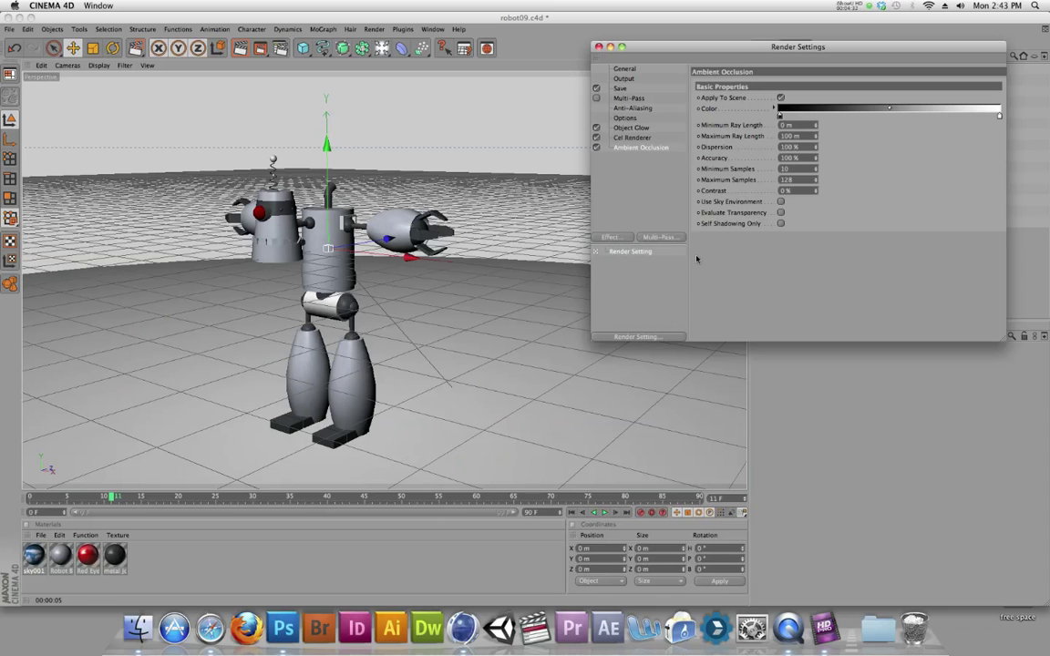
{"action": "key", "text": "super+r"}
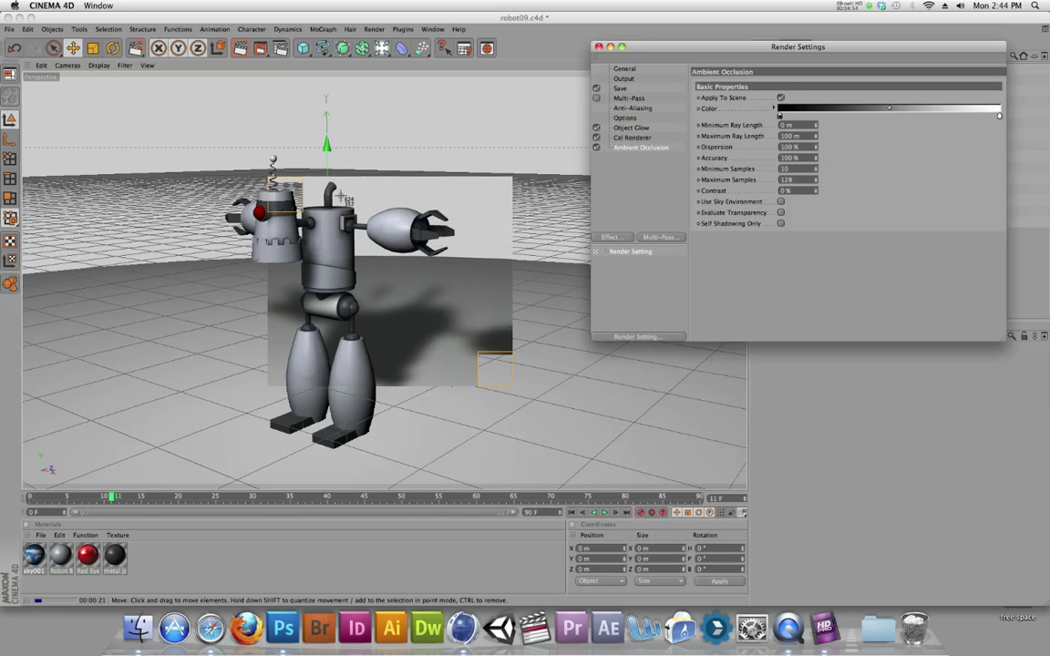
Step: Disable Ambient Occlusion, test-render the view and capture the area around the robot's waist for comparison
{"action": "left_click", "coordinate": [596, 146]}
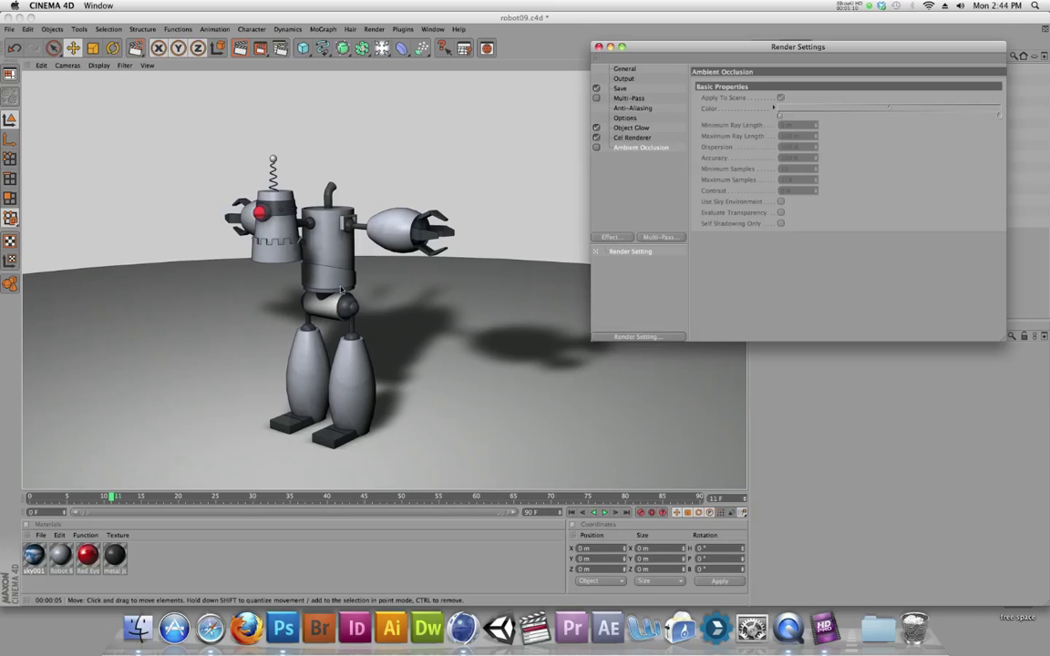
{"action": "left_click", "coordinate": [304, 276]}
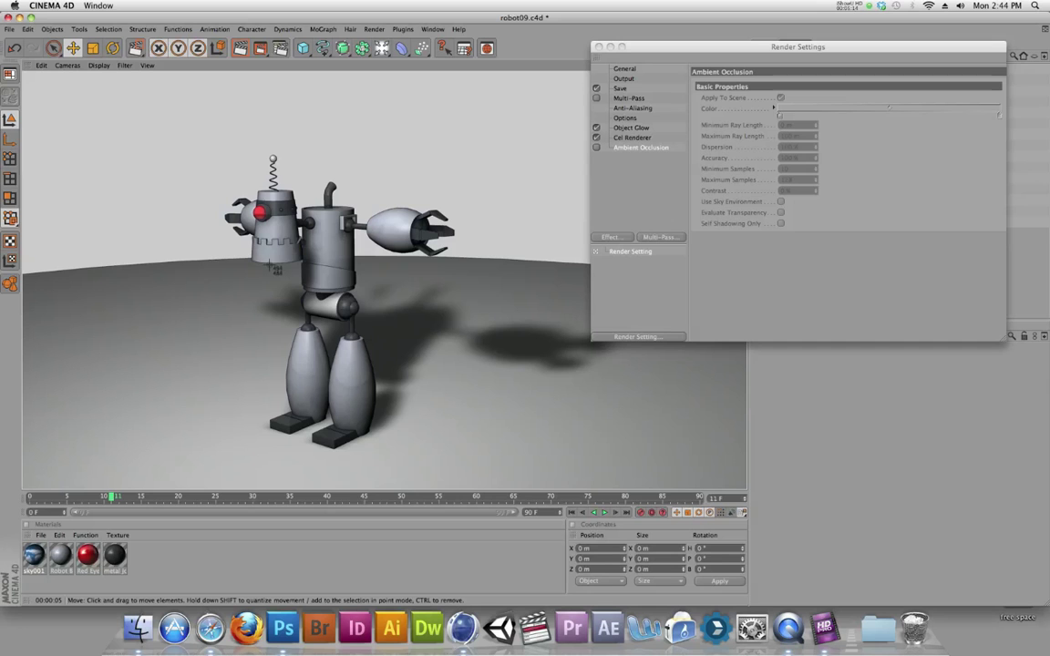
{"action": "left_click_drag", "start_coordinate": [264, 256], "coordinate": [393, 319]}
Step: Re-enable Ambient Occlusion for another comparison render and turn the effect off again
{"action": "left_click", "coordinate": [596, 147]}
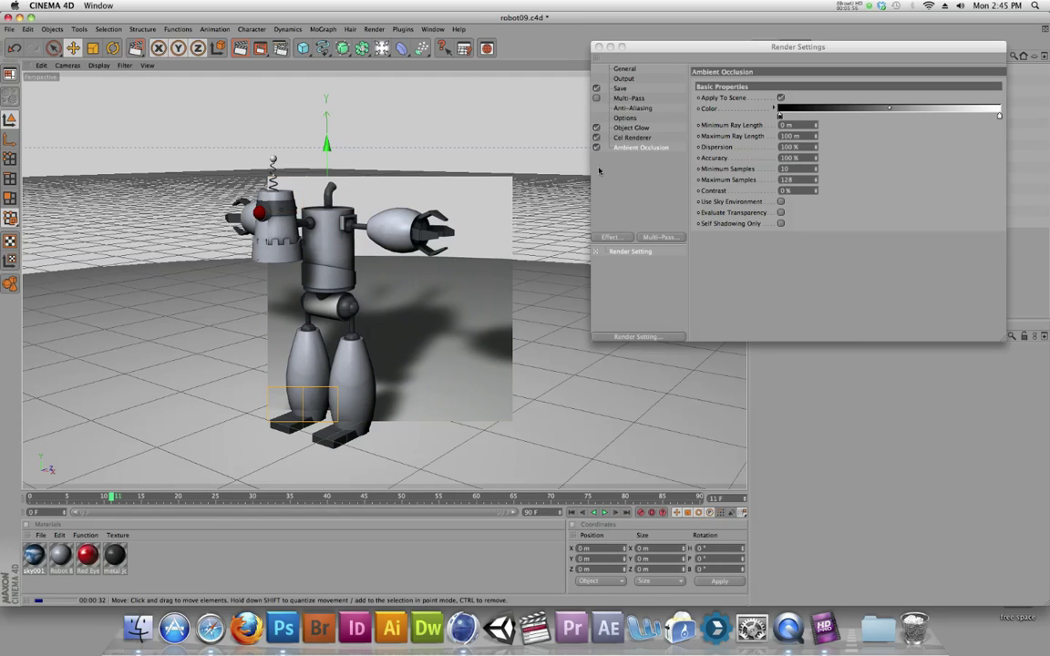
{"action": "left_click", "coordinate": [596, 146]}
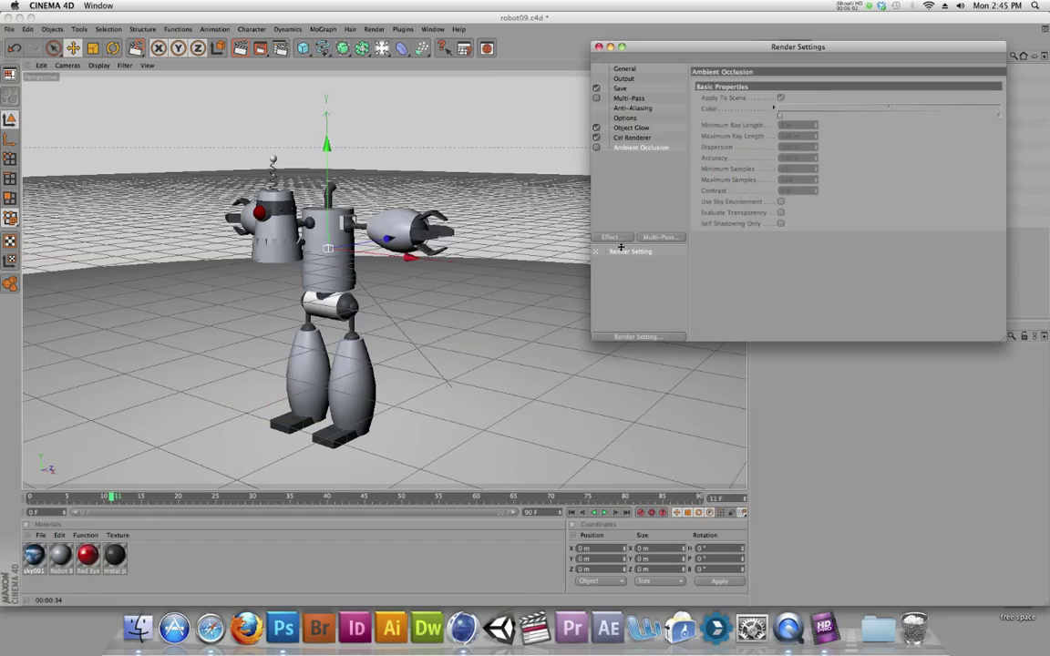
Step: Add the Global Illumination effect with its default settings, test-render the robot and close the render settings
{"action": "left_click", "coordinate": [613, 238]}
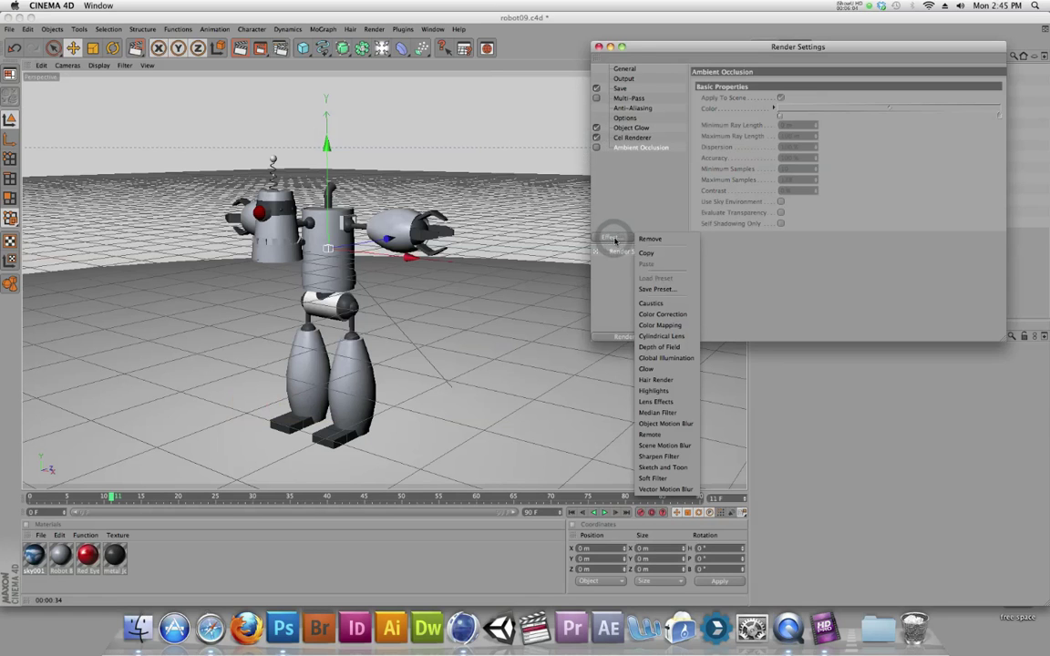
{"action": "left_click", "coordinate": [664, 360]}
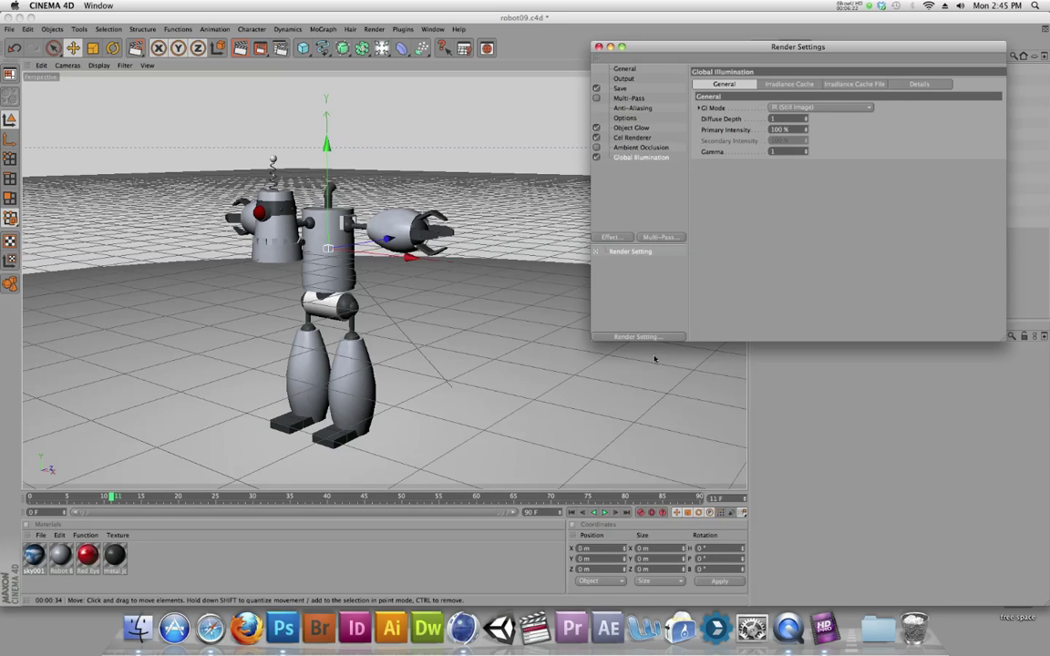
{"action": "left_click", "coordinate": [654, 358]}
{"action": "key", "text": "super+r"}
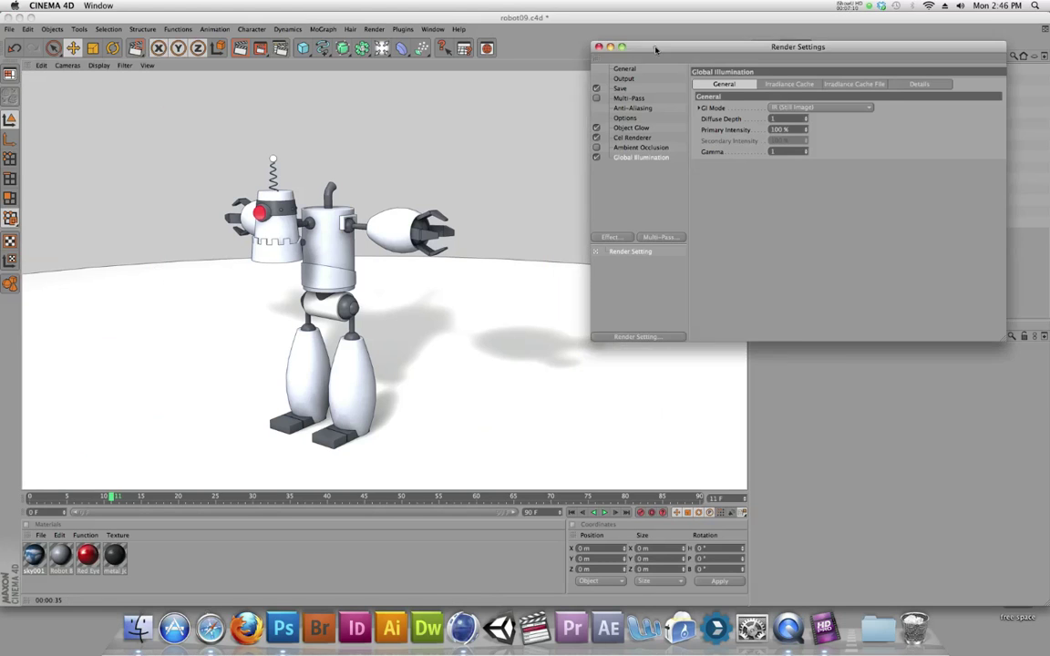
{"action": "left_click_drag", "start_coordinate": [590, 47], "coordinate": [567, 21]}
{"action": "left_click", "coordinate": [574, 20]}
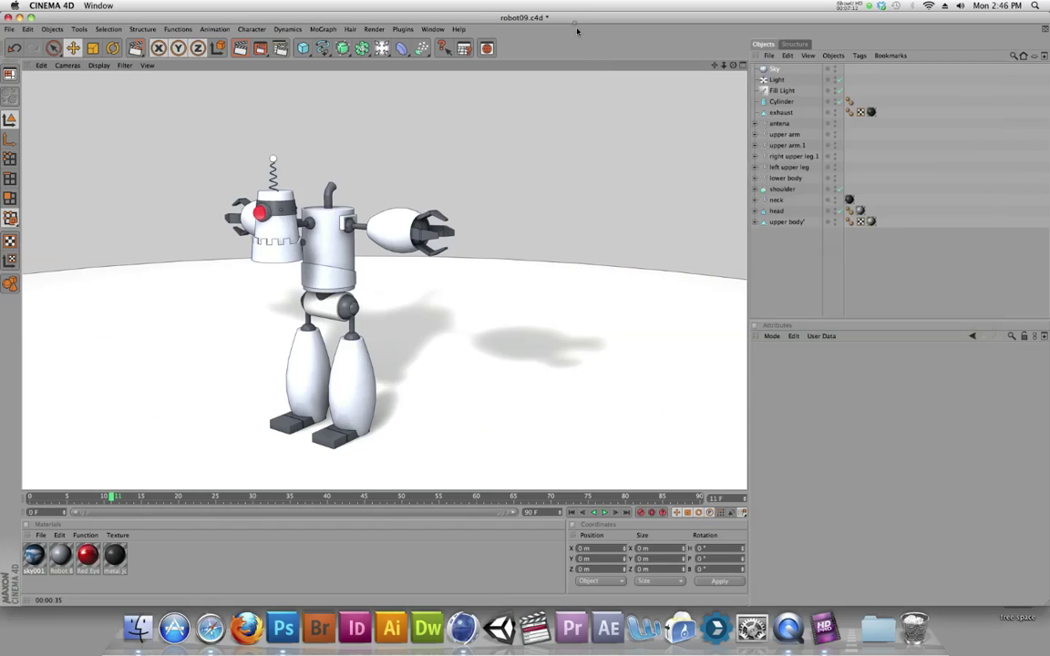
Step: Set the Light's intensity to 55% and the Fill Light's intensity to 16%, and start a test render
{"action": "left_click", "coordinate": [773, 80]}
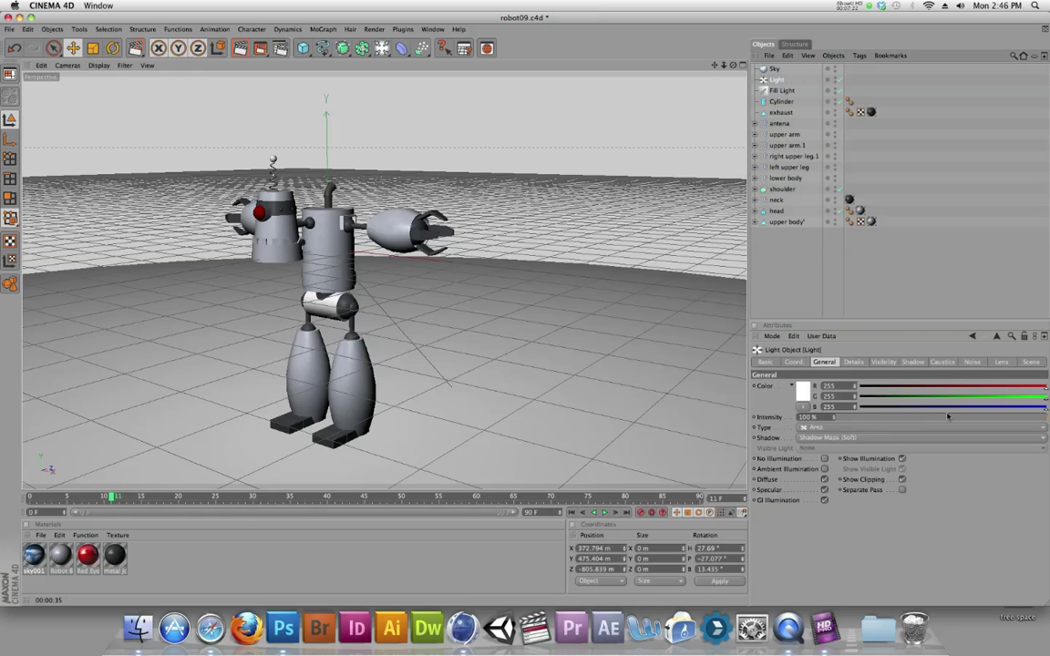
{"action": "left_click_drag", "start_coordinate": [963, 419], "coordinate": [954, 419]}
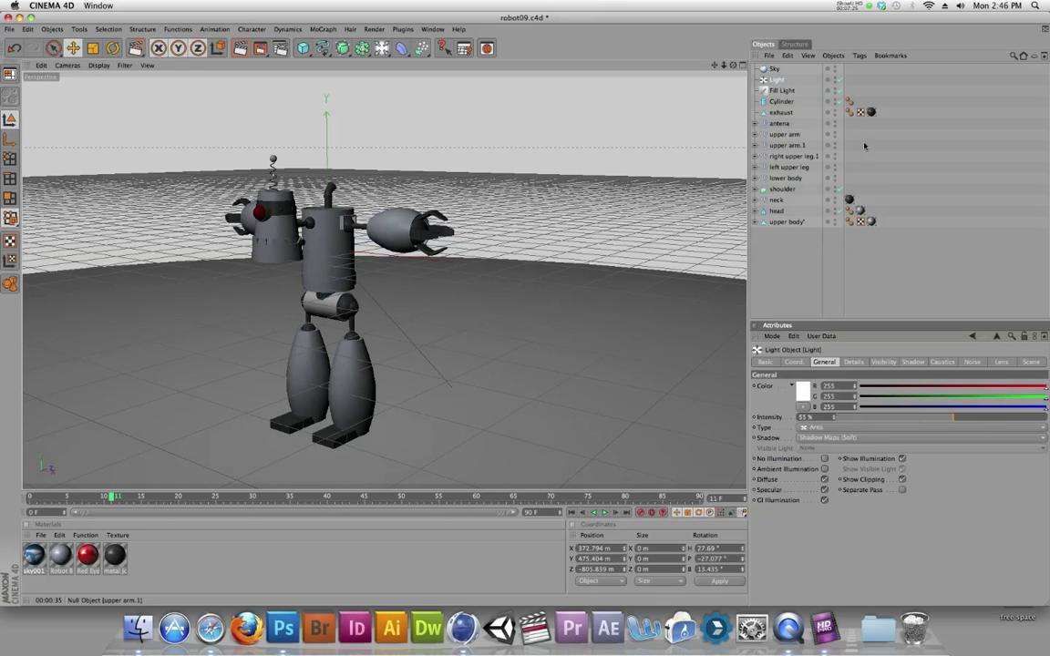
{"action": "left_click", "coordinate": [782, 90]}
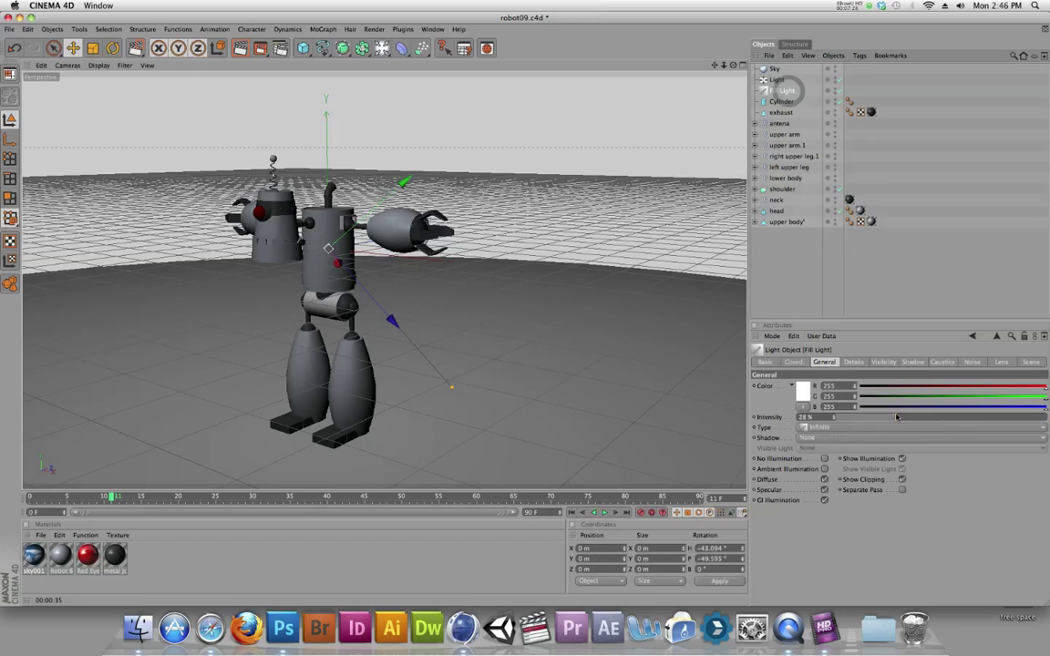
{"action": "left_click_drag", "start_coordinate": [891, 416], "coordinate": [871, 419]}
{"action": "key", "text": "ctrl+r"}
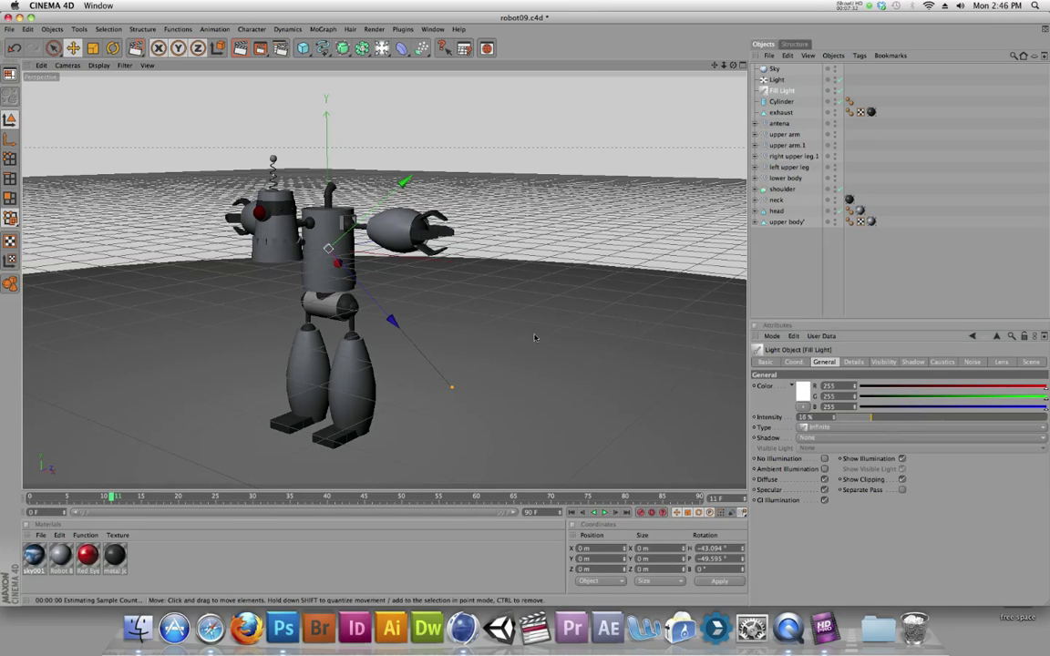
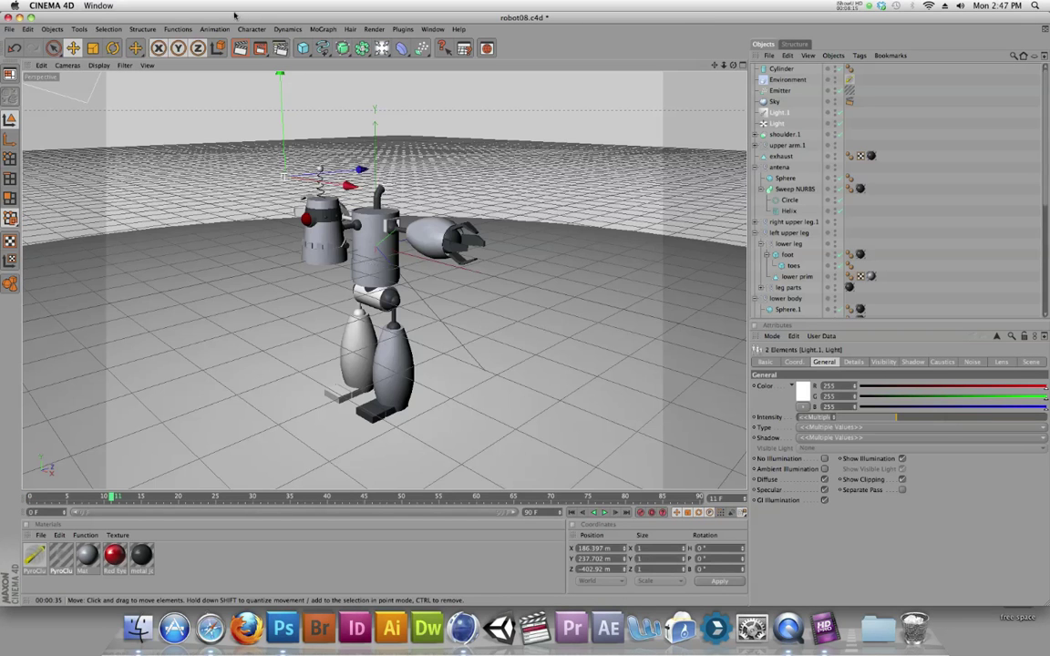
Step: Add a cube in robot08.c4d at about X 541, Y -350, Z 166 m beside the robot and apply the Mat material to it
{"action": "left_click_drag", "start_coordinate": [302, 48], "coordinate": [351, 59]}
{"action": "left_click_drag", "start_coordinate": [282, 219], "coordinate": [446, 215]}
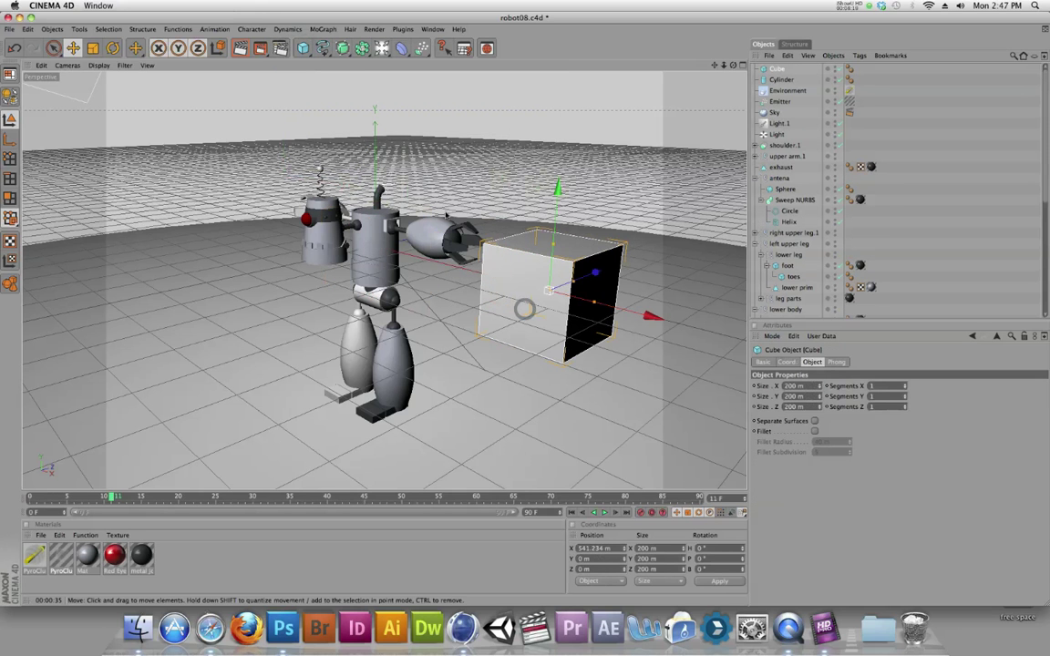
{"action": "left_click_drag", "start_coordinate": [472, 278], "coordinate": [525, 307]}
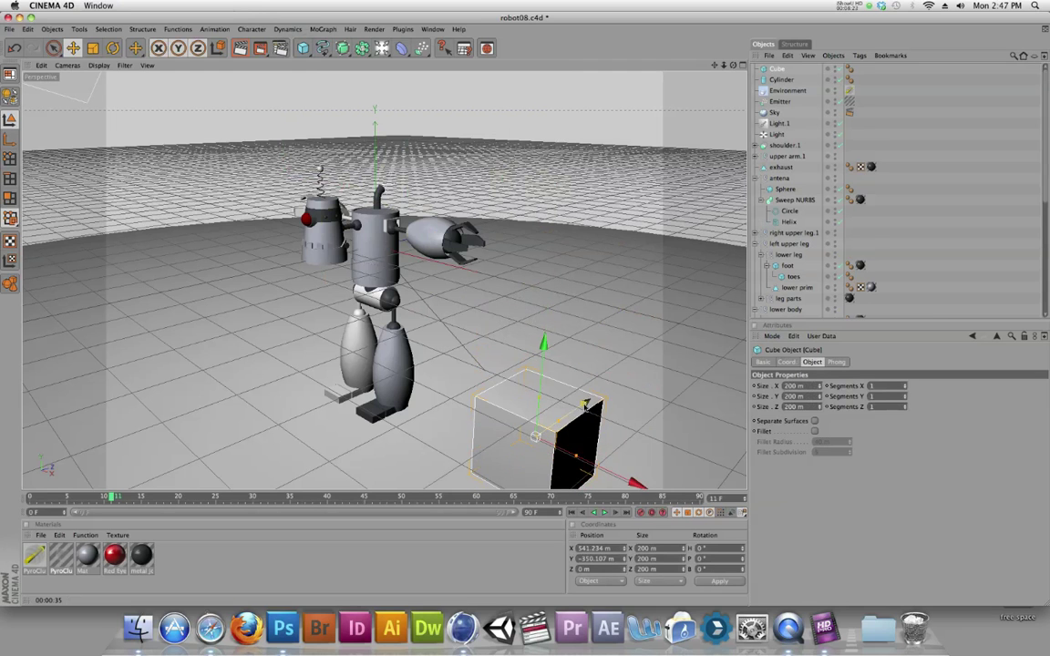
{"action": "left_click_drag", "start_coordinate": [585, 407], "coordinate": [617, 381]}
{"action": "left_click_drag", "start_coordinate": [87, 556], "coordinate": [512, 401]}
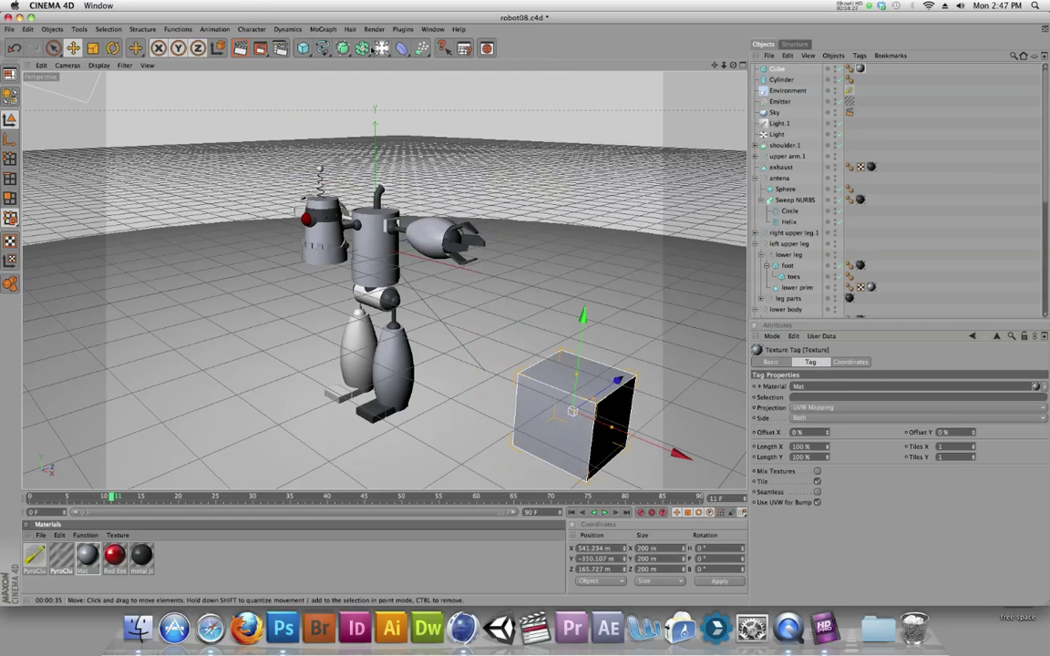
Step: Add a sphere at about X 337, Y -419 m between the robot and the cube, and move the cube to about X 434 m
{"action": "left_click", "coordinate": [303, 48]}
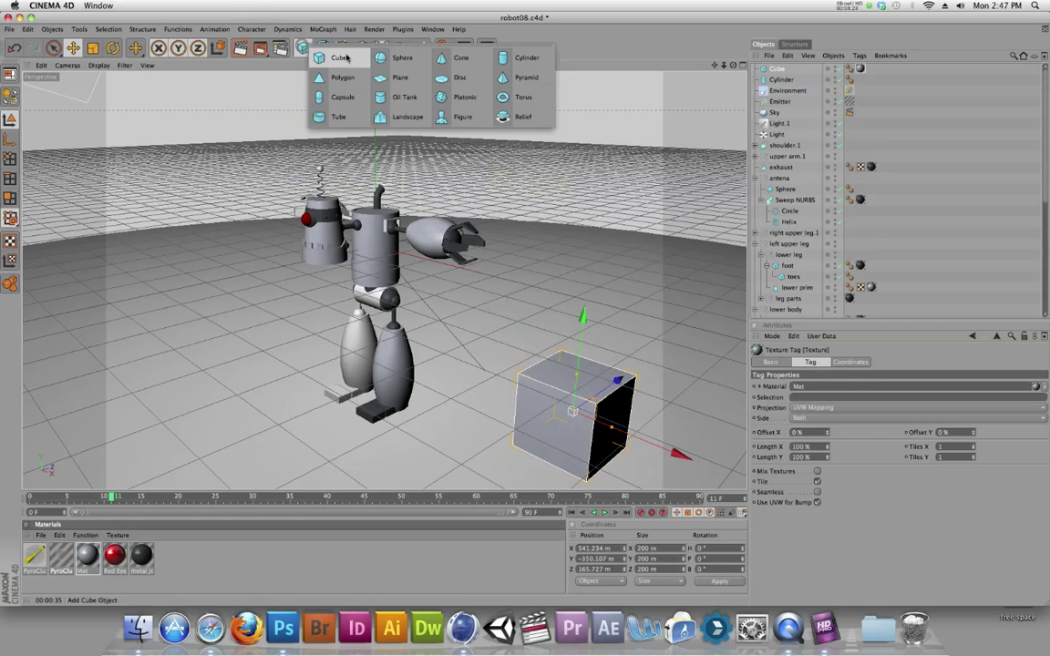
{"action": "left_click", "coordinate": [417, 62]}
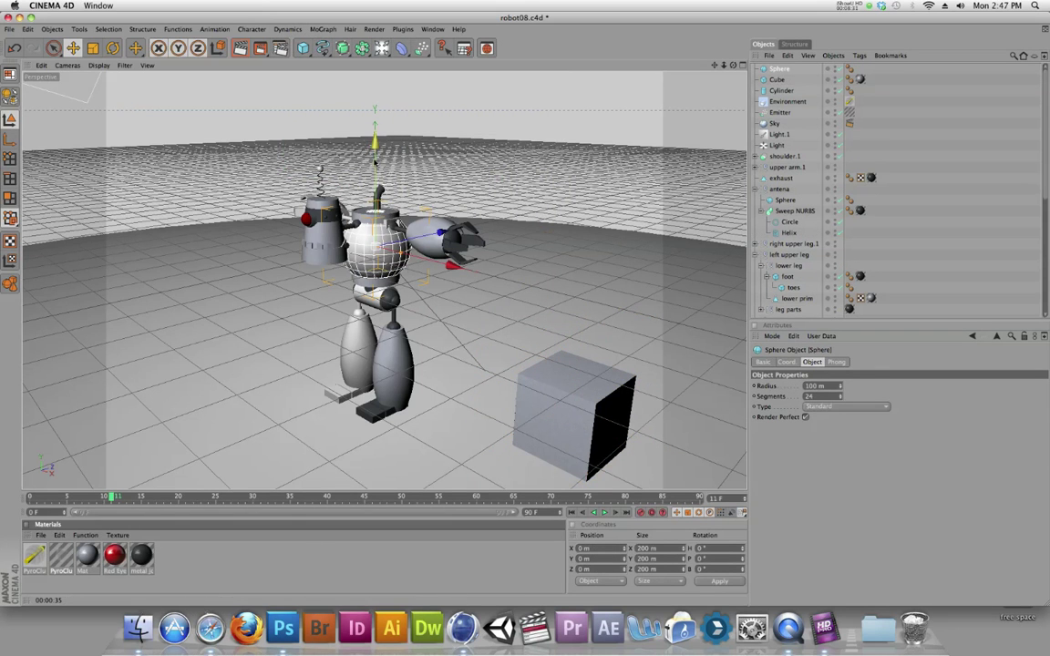
{"action": "left_click_drag", "start_coordinate": [374, 139], "coordinate": [525, 311]}
{"action": "left_click_drag", "start_coordinate": [449, 306], "coordinate": [525, 310]}
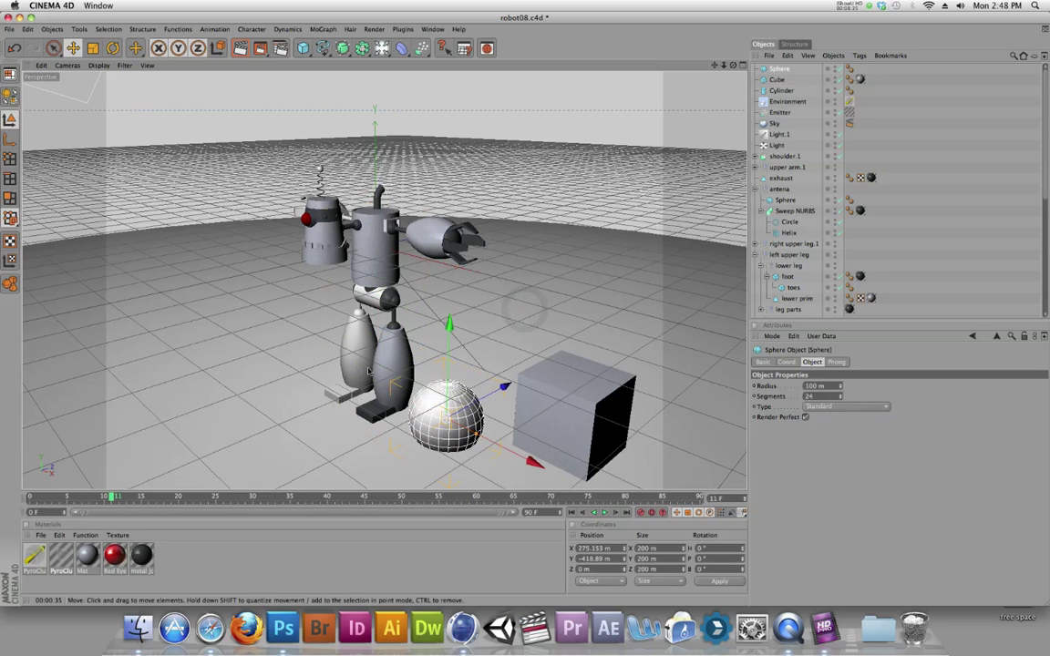
{"action": "left_click_drag", "start_coordinate": [452, 425], "coordinate": [512, 450]}
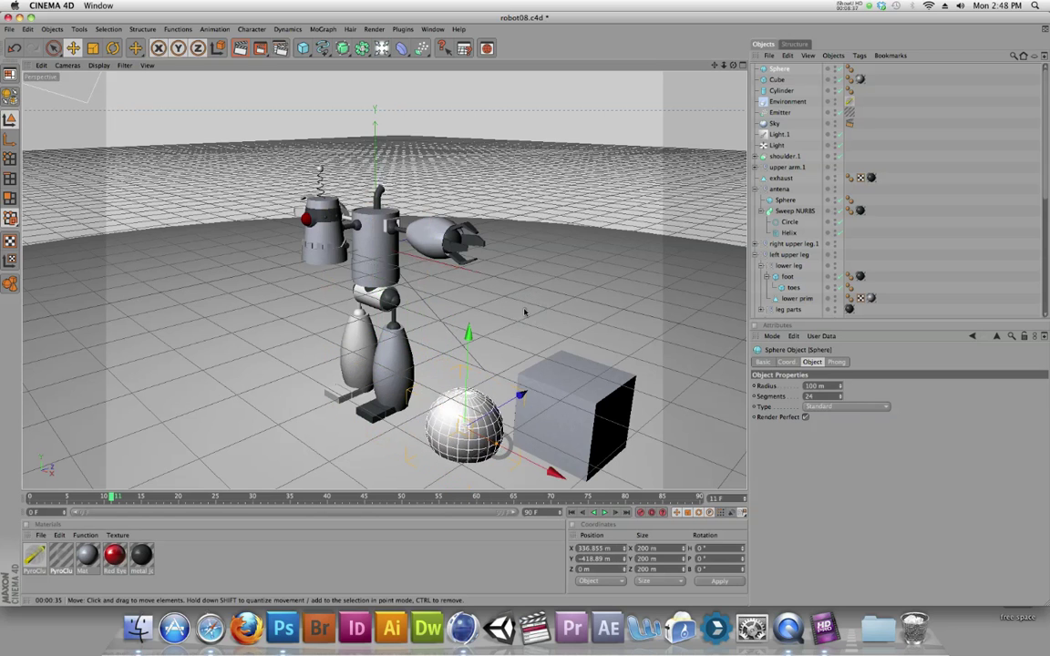
{"action": "left_click", "coordinate": [583, 419]}
{"action": "left_click_drag", "start_coordinate": [650, 443], "coordinate": [525, 311]}
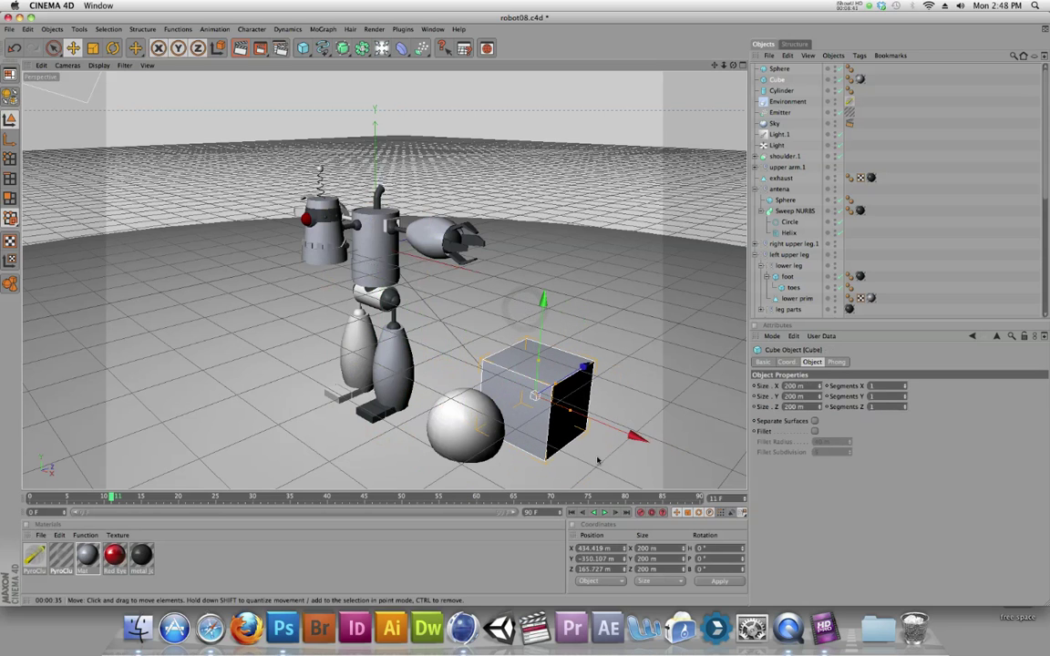
Step: Set the Mat material's reflection brightness to 15% and close the material editor
{"action": "left_click", "coordinate": [87, 554]}
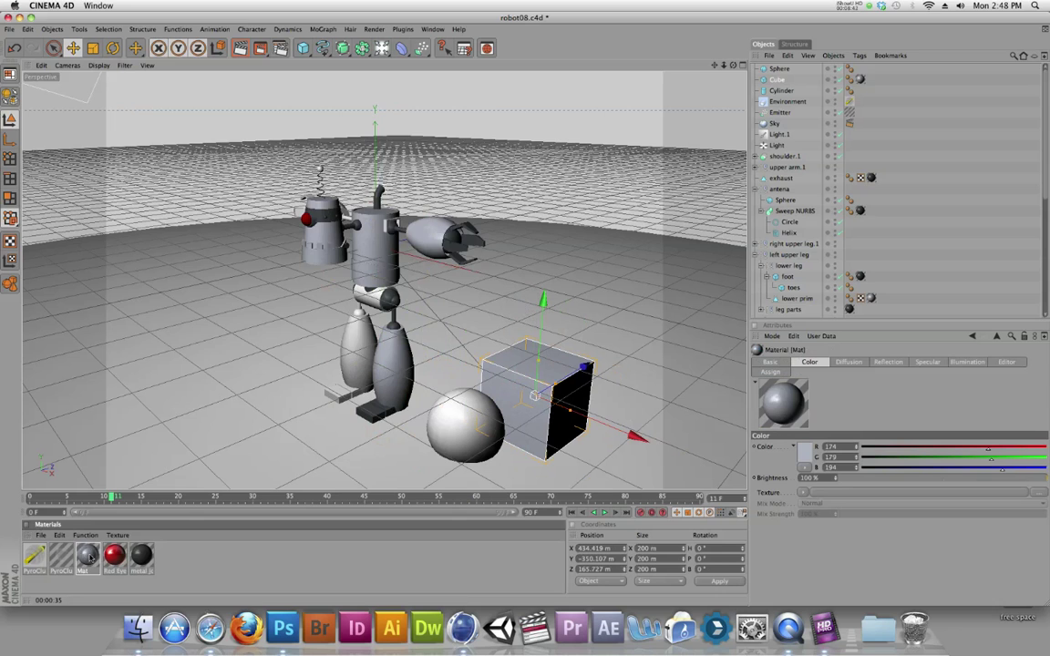
{"action": "double_click", "coordinate": [87, 554]}
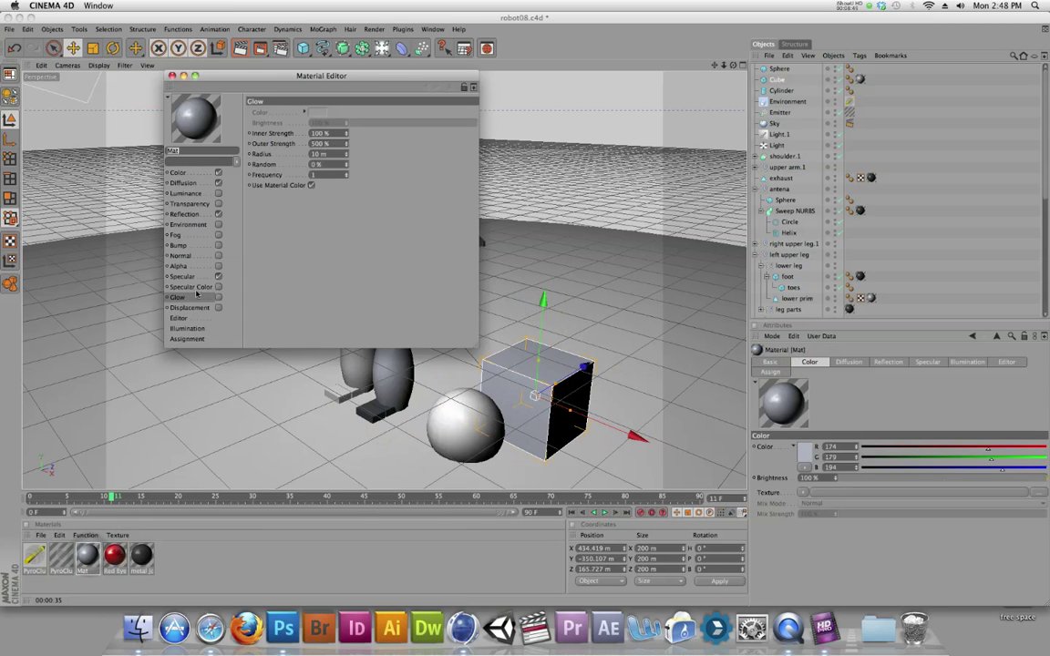
{"action": "left_click", "coordinate": [183, 215]}
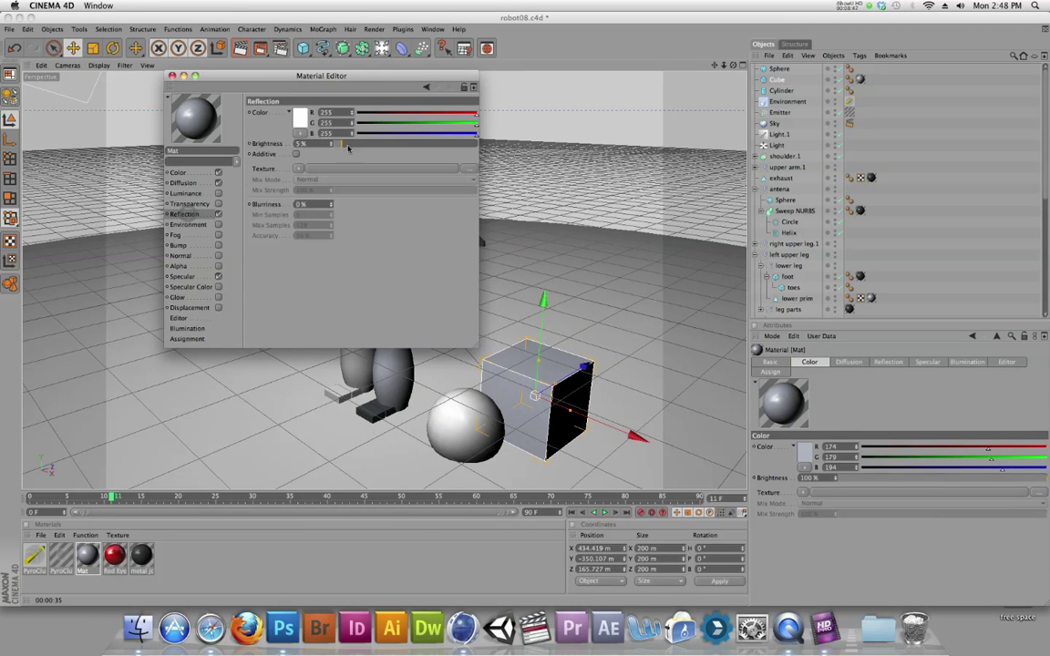
{"action": "double_click", "coordinate": [295, 144]}
{"action": "type", "text": "15"}
{"action": "key", "text": "Return"}
{"action": "left_click", "coordinate": [172, 76]}
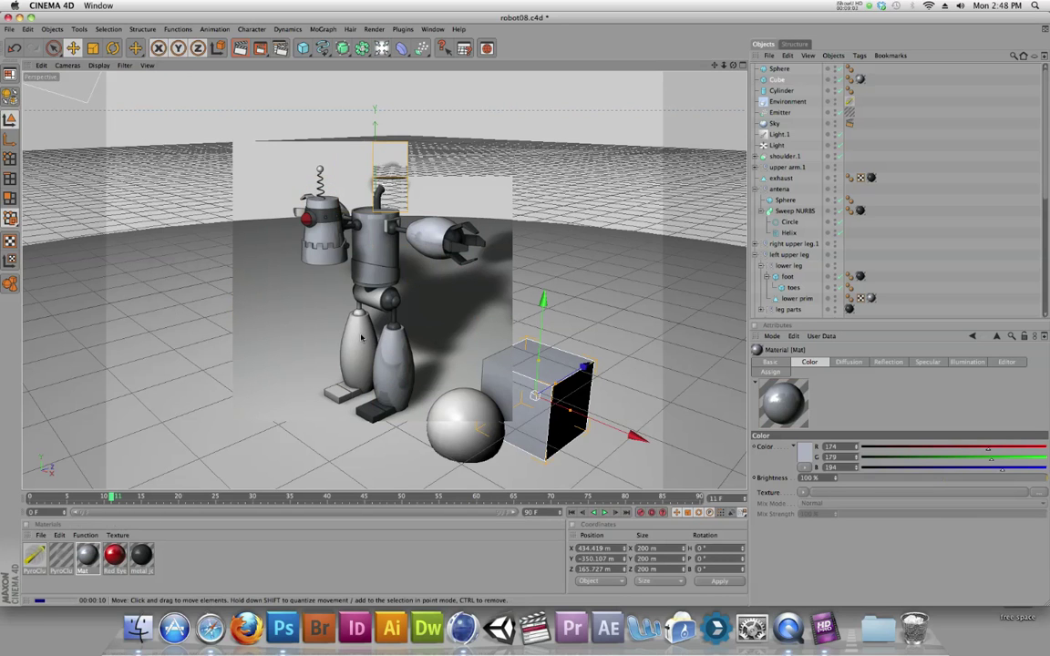
Step: Apply the Red Eye material to the sphere and check the render settings of the scene
{"action": "left_click_drag", "start_coordinate": [142, 553], "coordinate": [456, 442]}
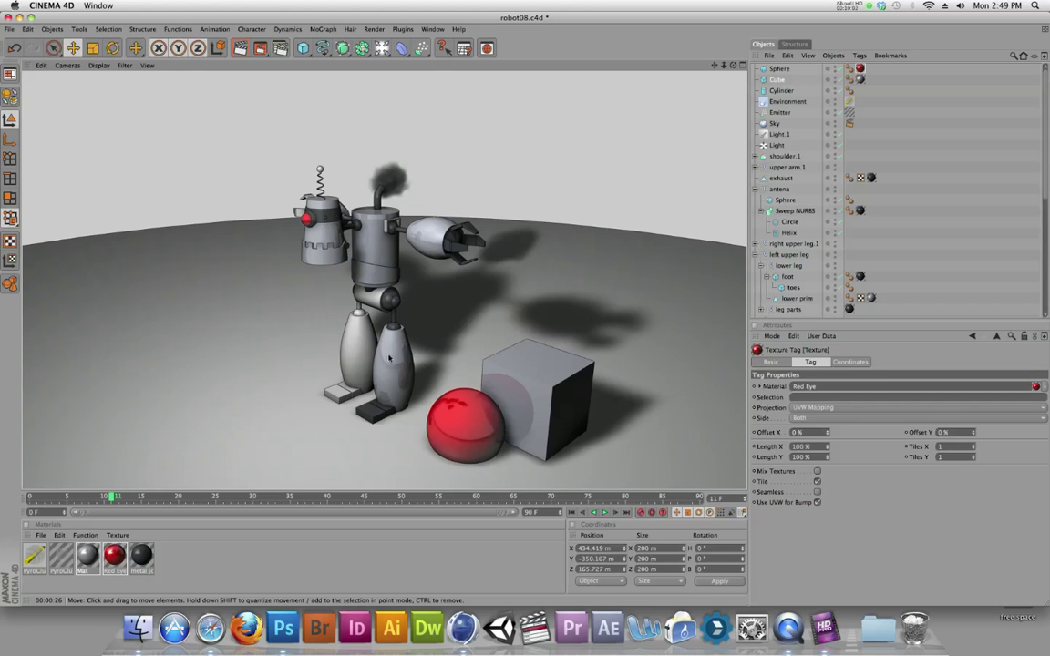
{"action": "left_click", "coordinate": [282, 49]}
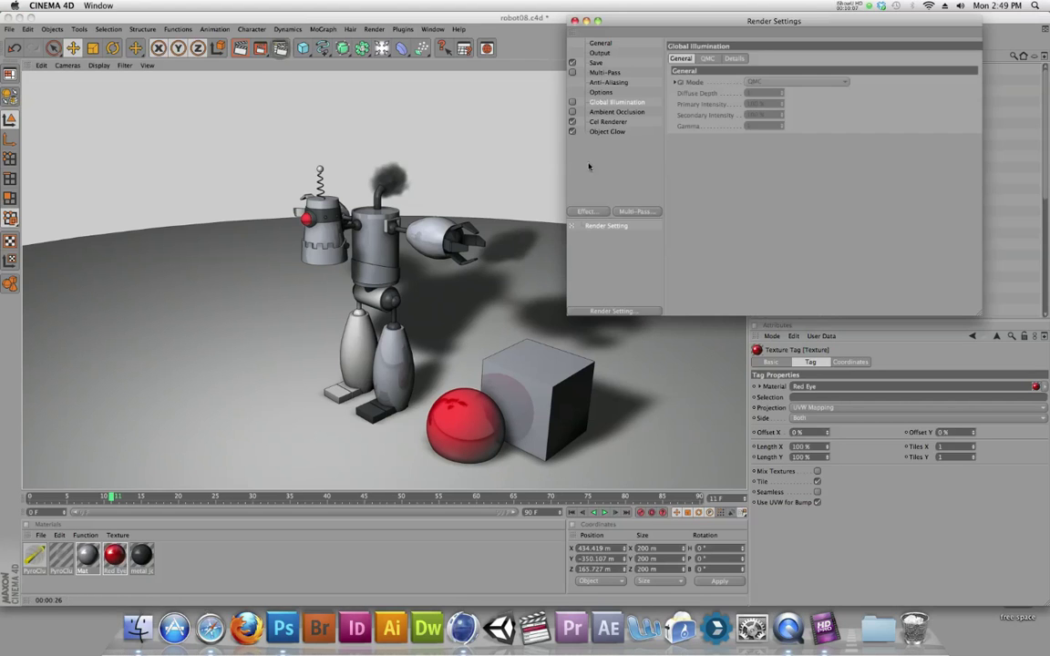
{"action": "left_click", "coordinate": [574, 20]}
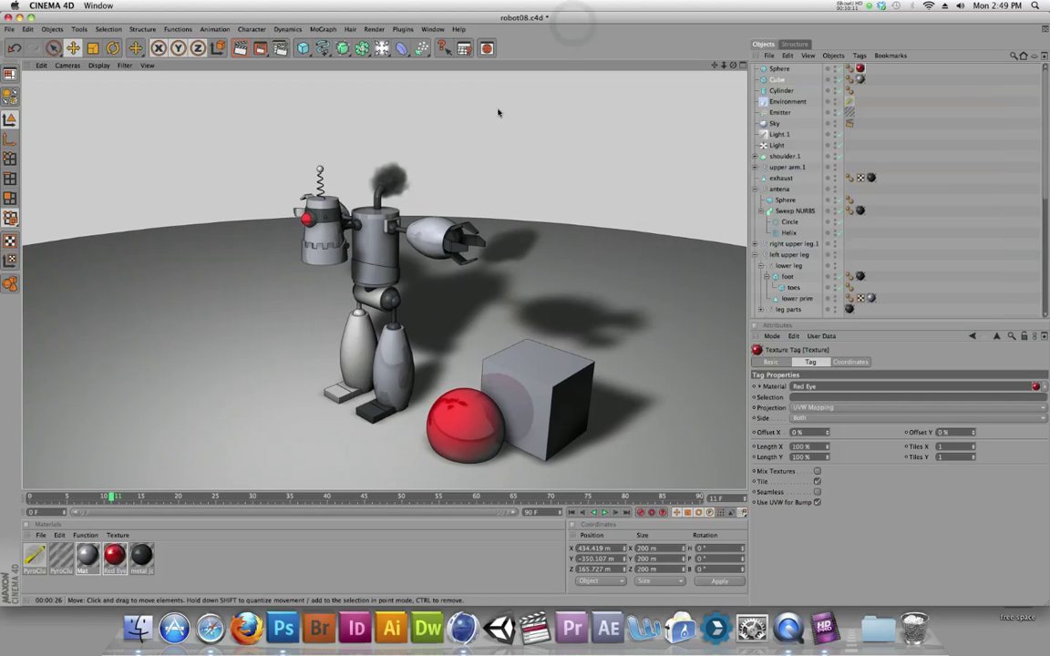
{"action": "left_click", "coordinate": [434, 29]}
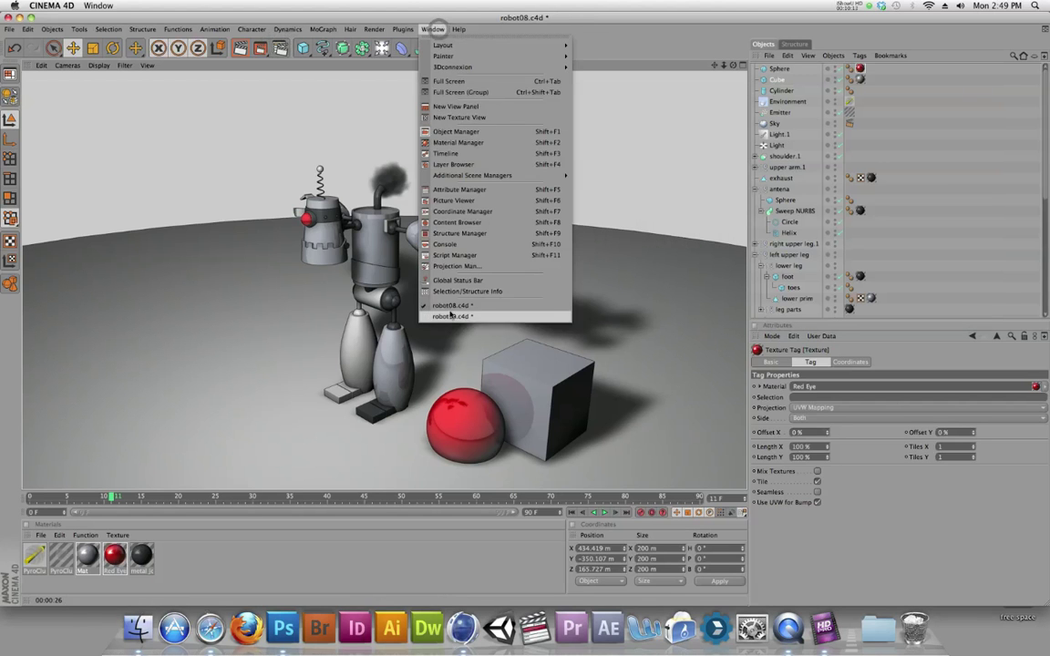
{"action": "left_click", "coordinate": [447, 283]}
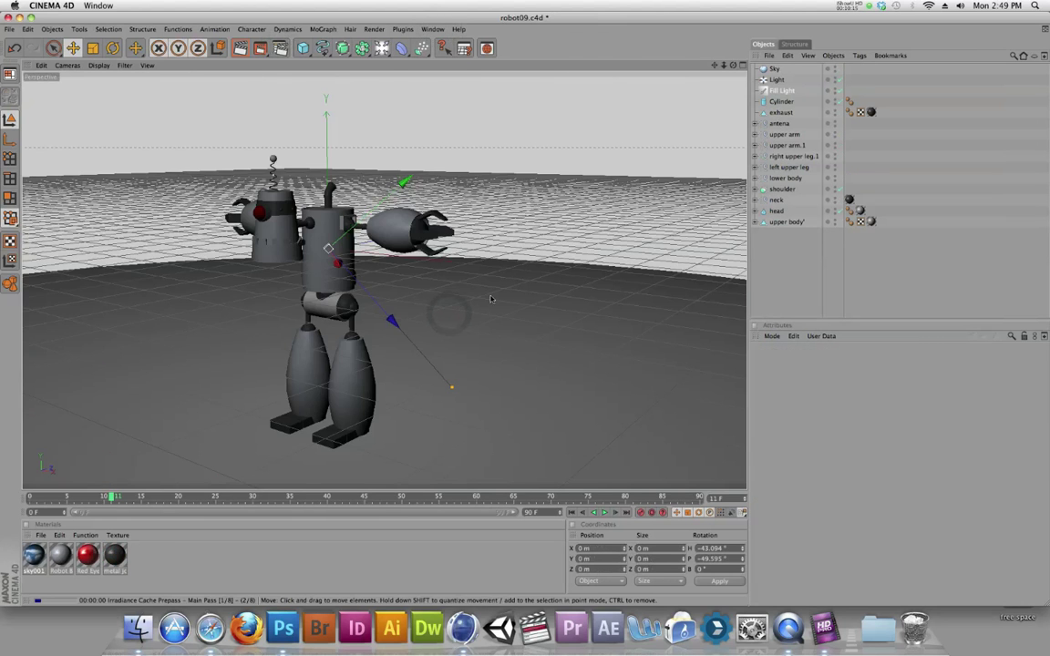
{"action": "key", "text": "ctrl+r"}
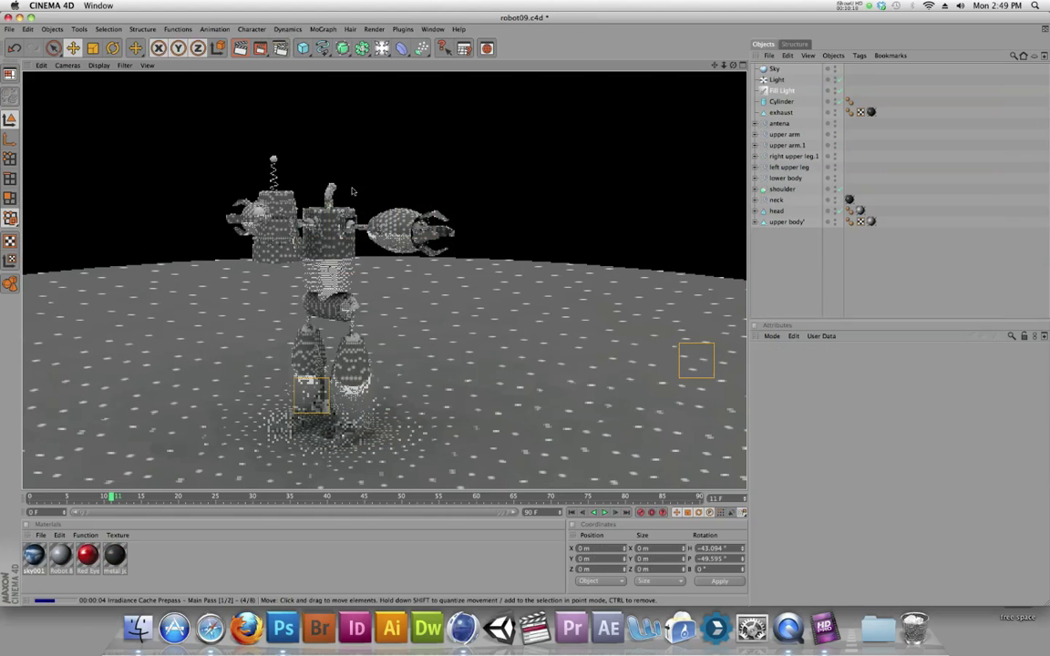
{"action": "left_click", "coordinate": [432, 30]}
{"action": "left_click", "coordinate": [465, 306]}
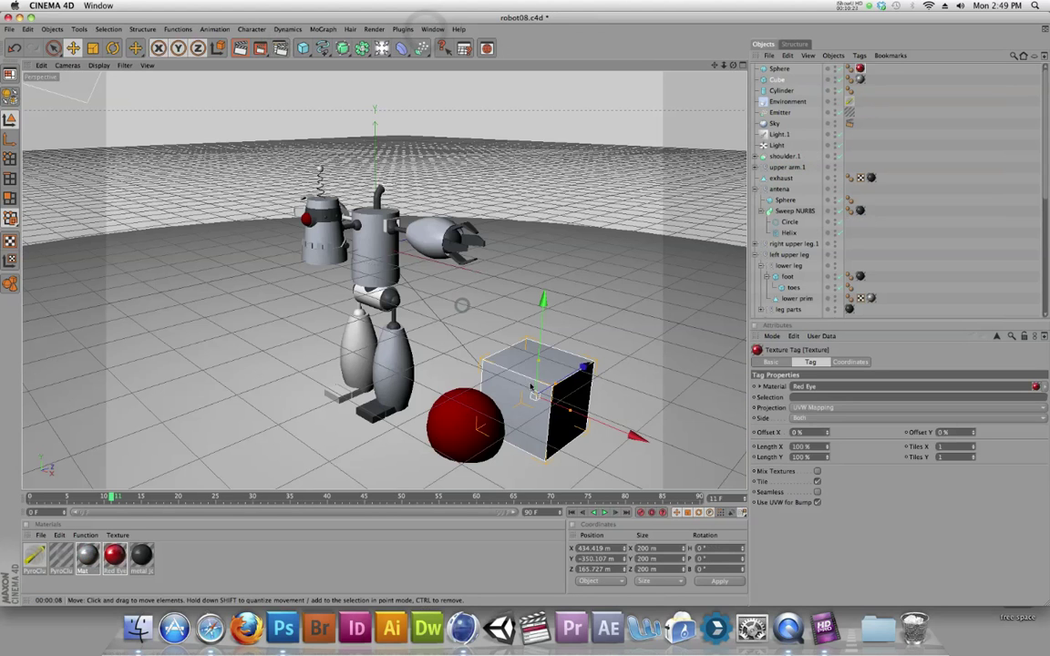
Step: Move the sphere and cube from robot08.c4d into robot09.c4d and test-render the scene with Global Illumination
{"action": "left_click", "coordinate": [512, 417], "text": "shift"}
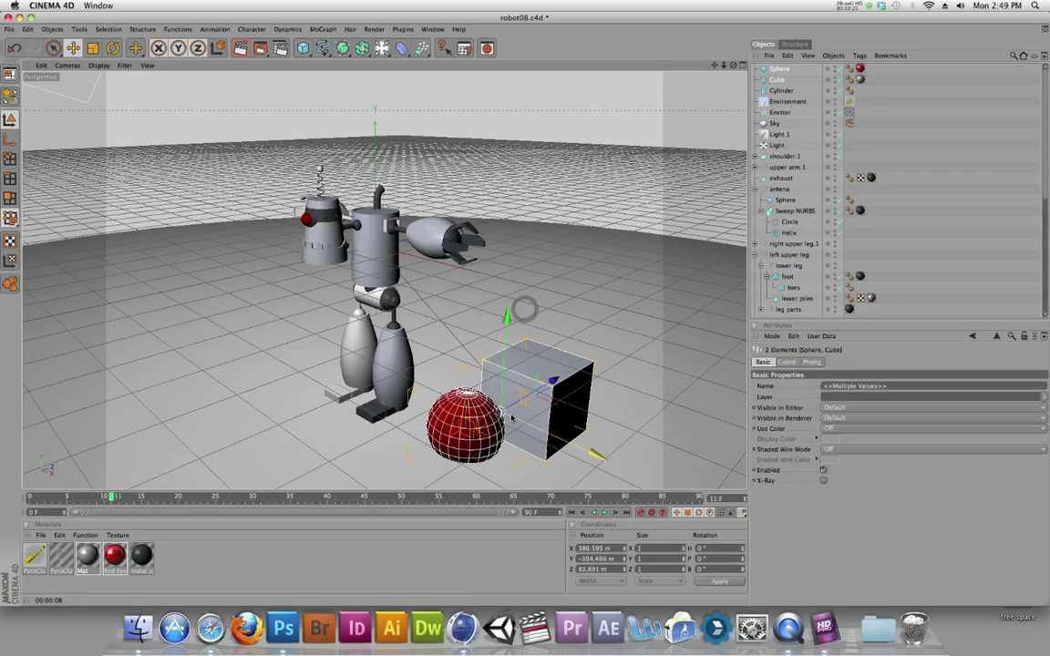
{"action": "key", "text": "Delete"}
{"action": "left_click", "coordinate": [432, 29]}
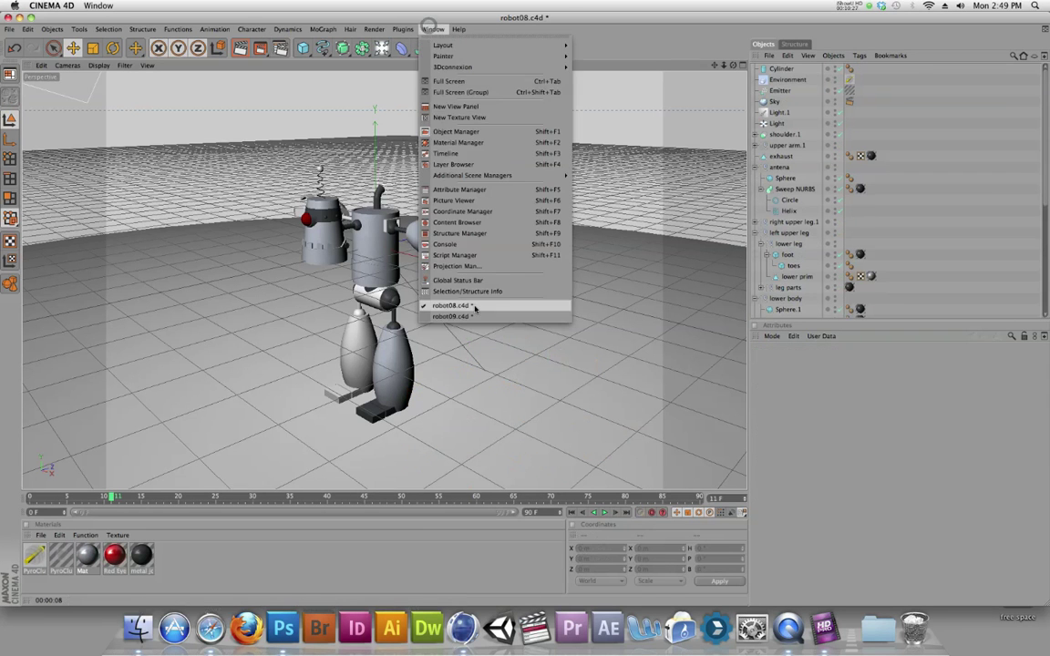
{"action": "left_click", "coordinate": [455, 282]}
{"action": "key", "text": "super+v"}
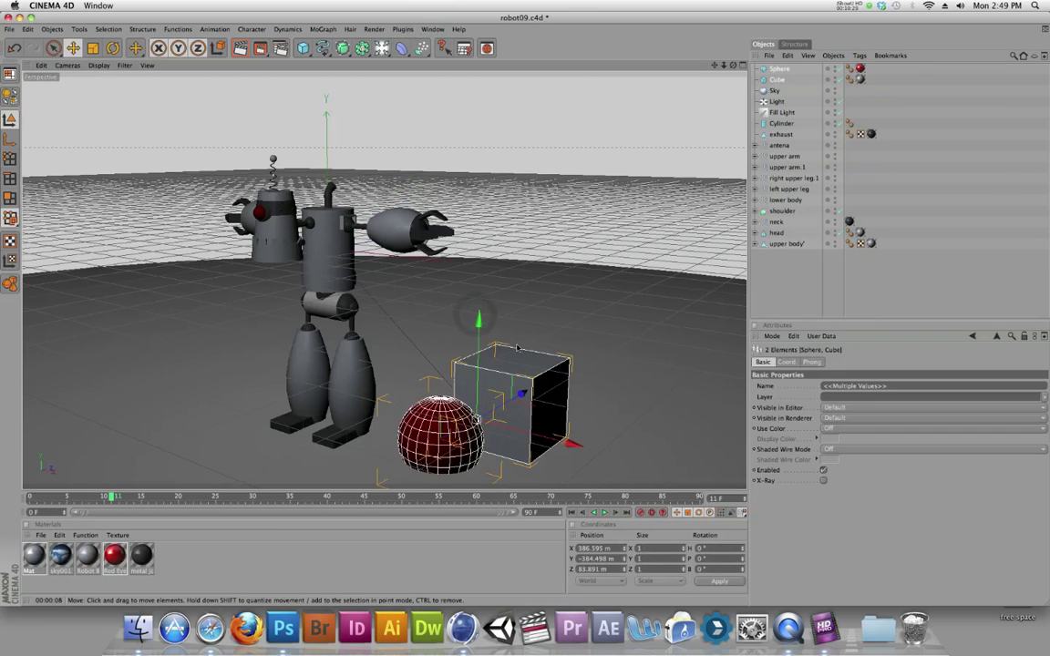
{"action": "key", "text": "super+r"}
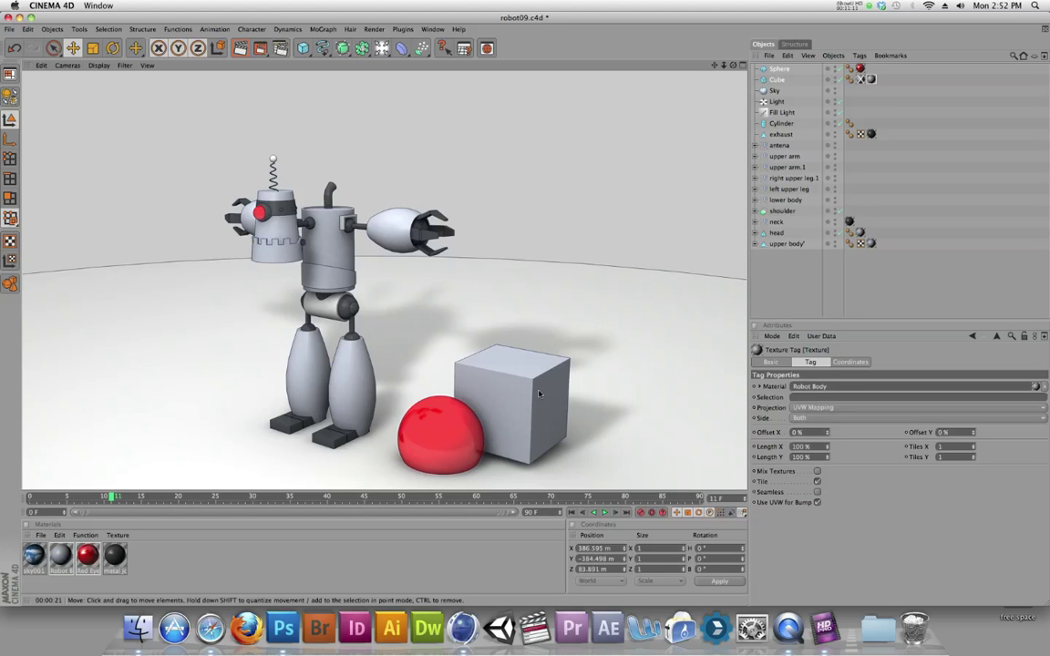
Step: Capture the window with the finished Global Illumination render for comparison and open the render settings
{"action": "key", "text": "space"}
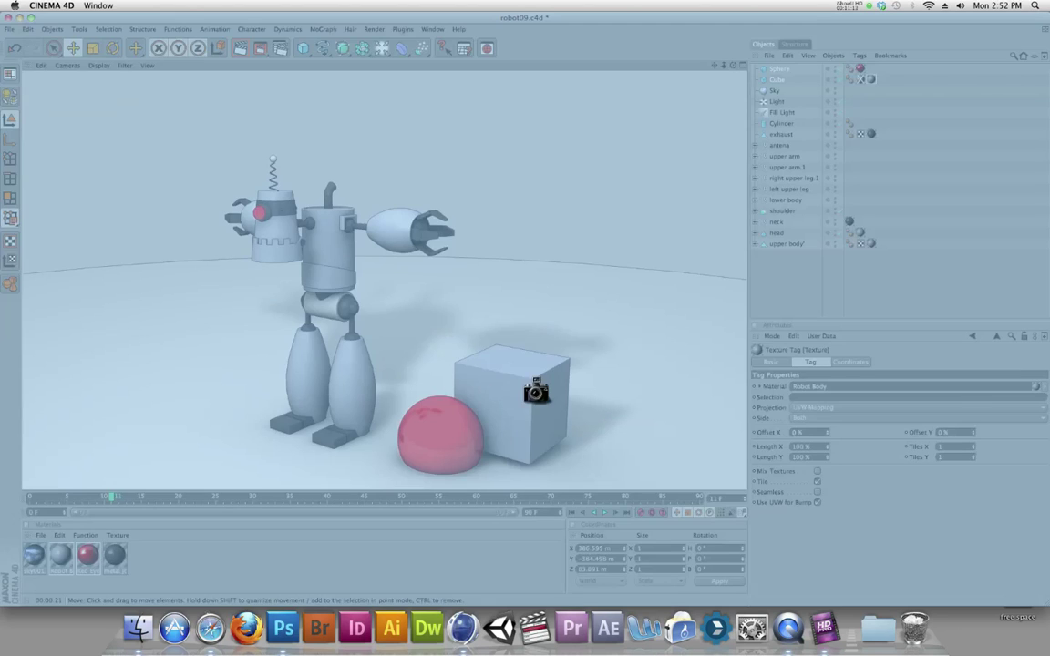
{"action": "left_click", "coordinate": [536, 392]}
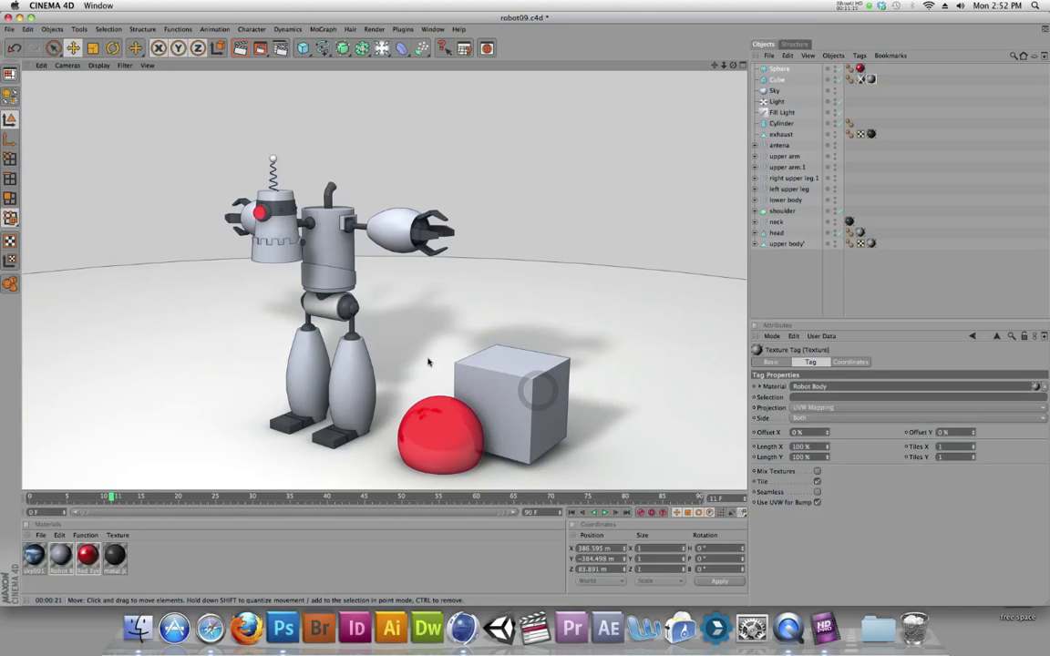
{"action": "key", "text": "super+b"}
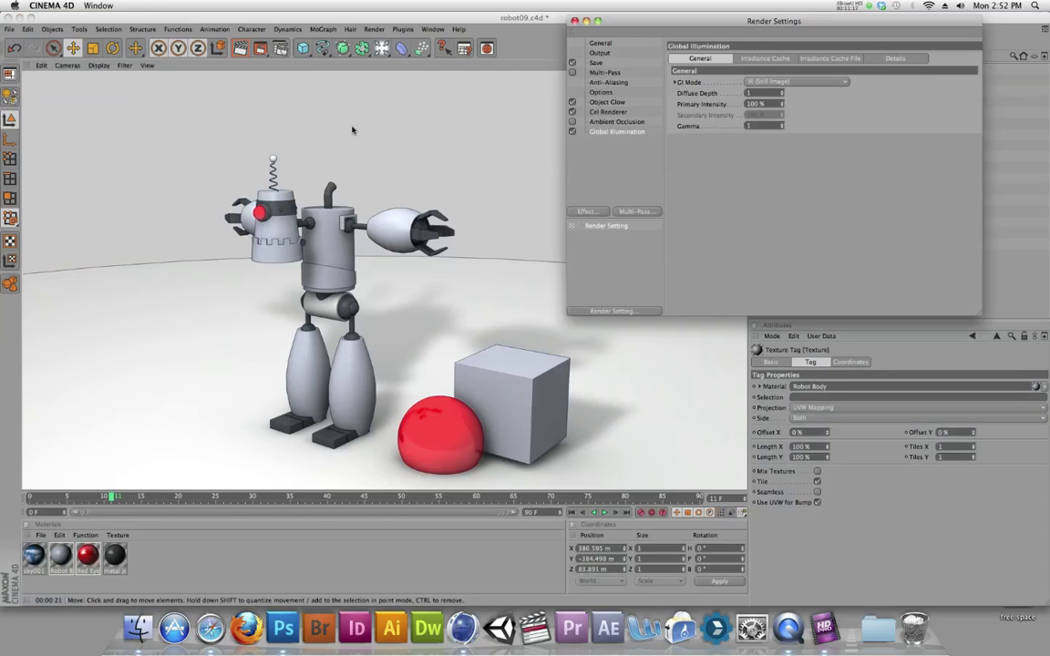
Step: Disable Global Illumination for the scene and capture the window with the resulting test render for comparison
{"action": "left_click", "coordinate": [572, 131]}
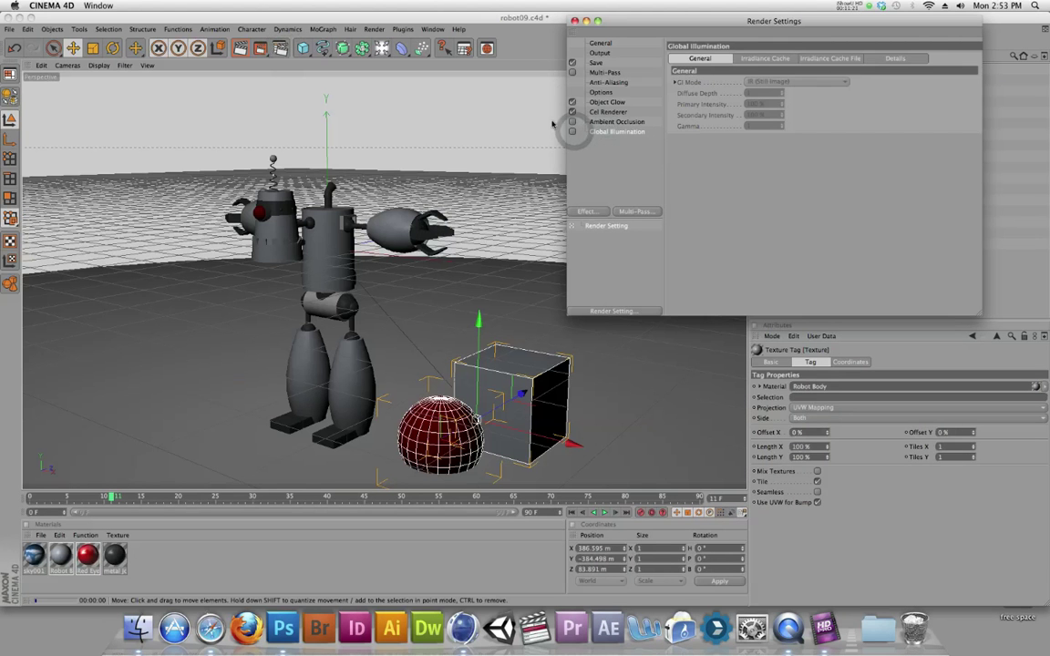
{"action": "left_click", "coordinate": [574, 21]}
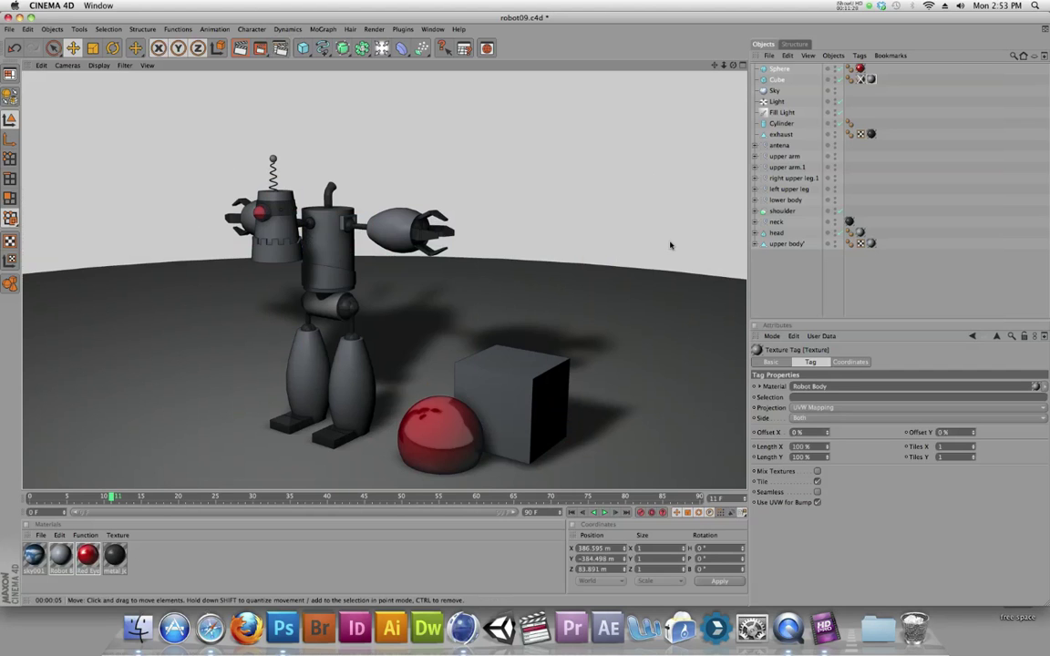
{"action": "key", "text": "super+shift+4"}
{"action": "key", "text": "space"}
{"action": "left_click", "coordinate": [280, 48]}
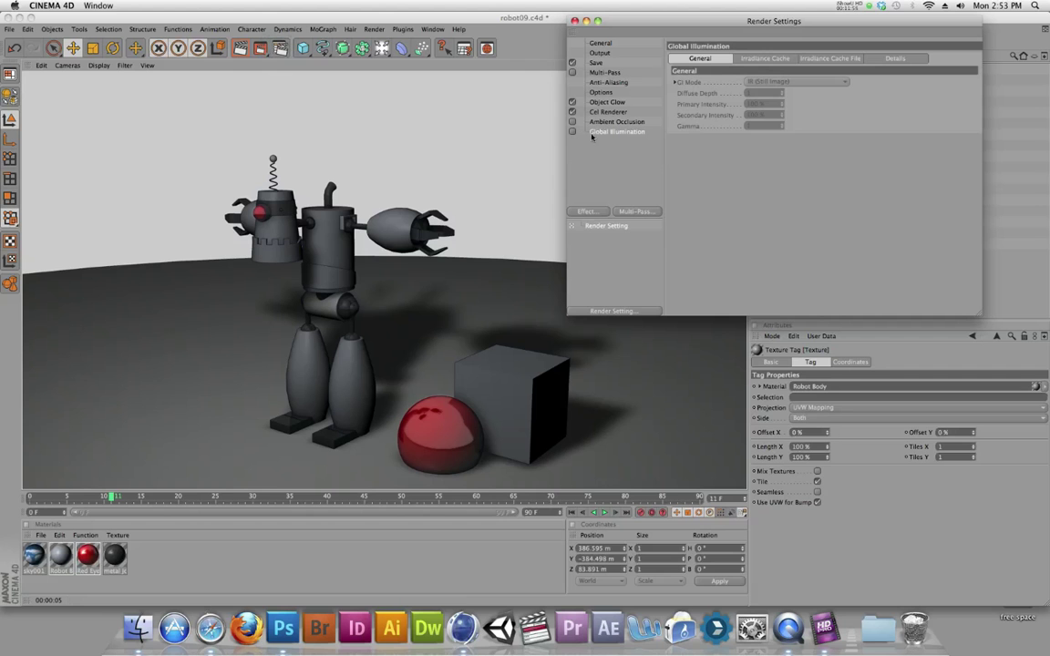
{"action": "left_click", "coordinate": [574, 21]}
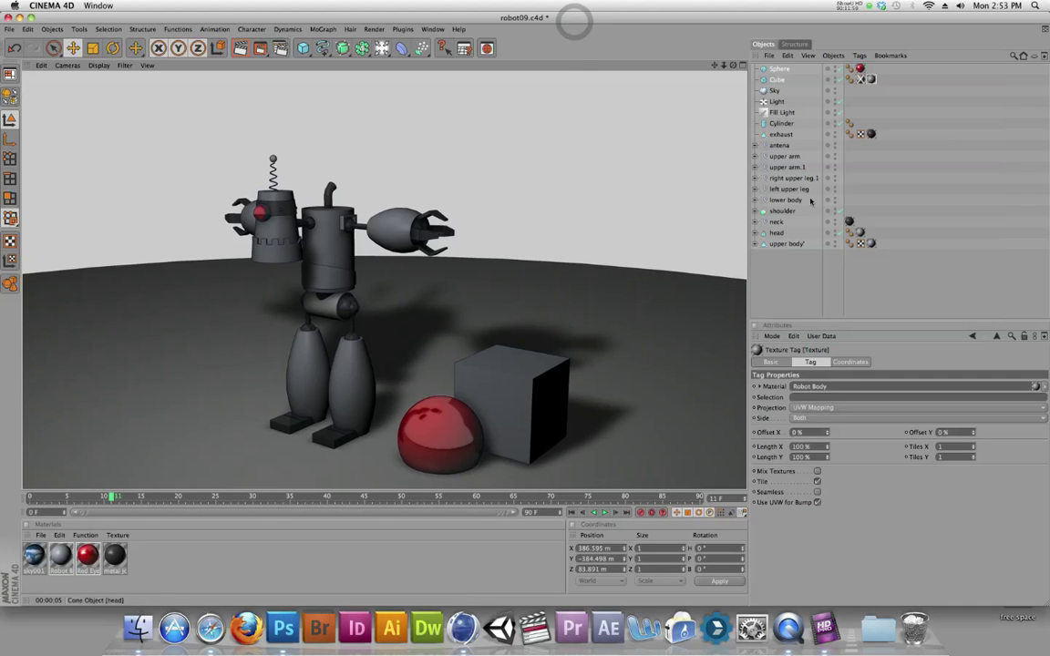
Step: Raise the intensity of Light to 89% and the intensity of Fill Light to 29%
{"action": "left_click", "coordinate": [777, 101]}
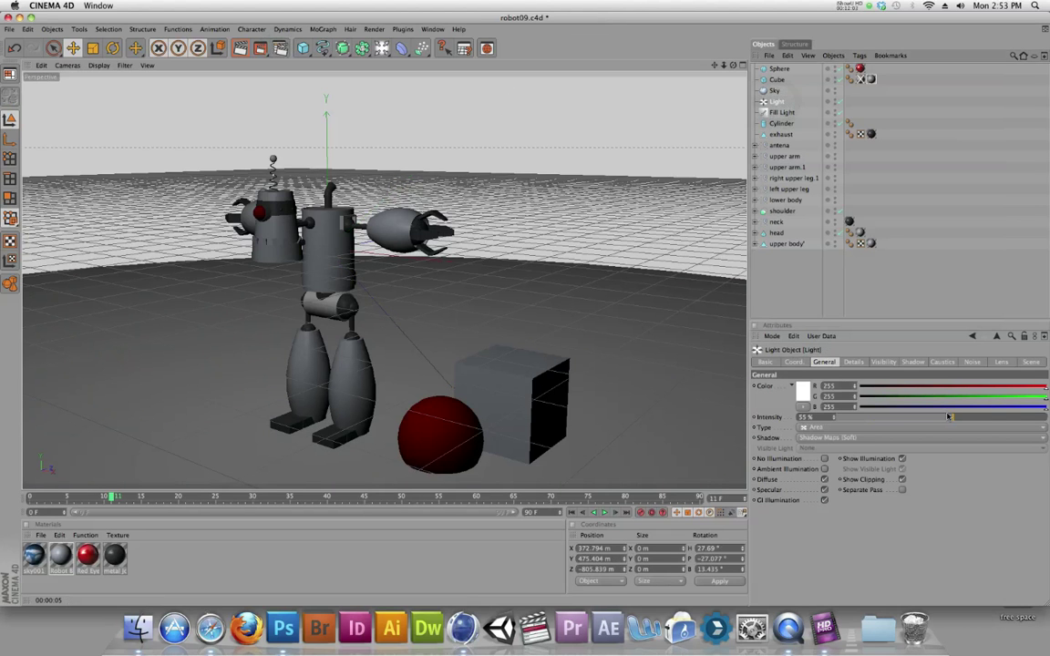
{"action": "left_click_drag", "start_coordinate": [952, 418], "coordinate": [1026, 418]}
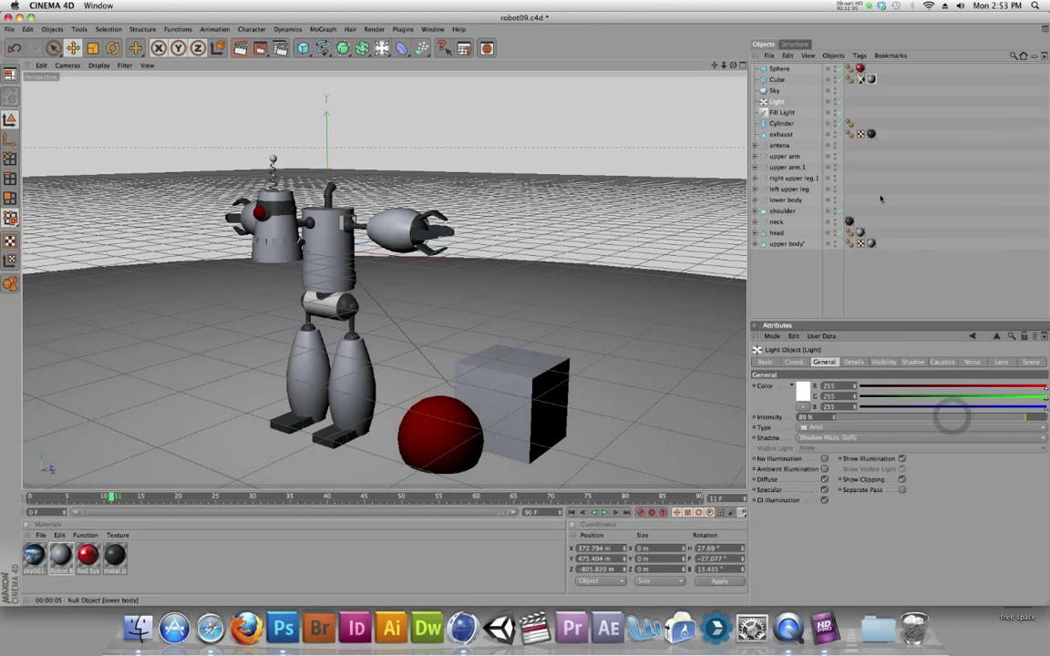
{"action": "left_click", "coordinate": [781, 112]}
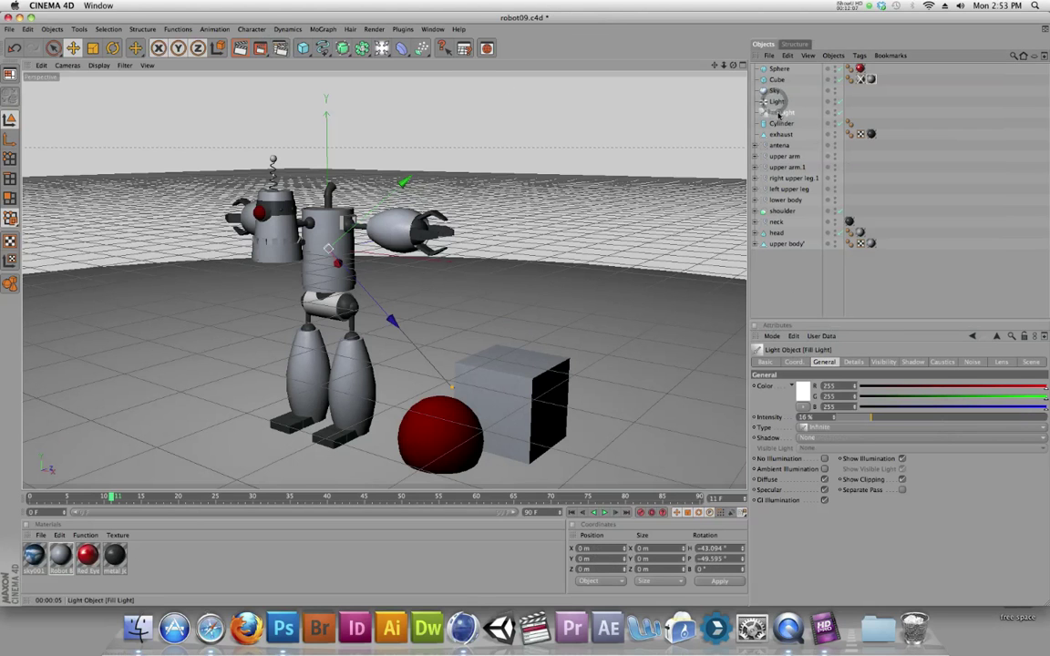
{"action": "left_click_drag", "start_coordinate": [871, 418], "coordinate": [891, 420]}
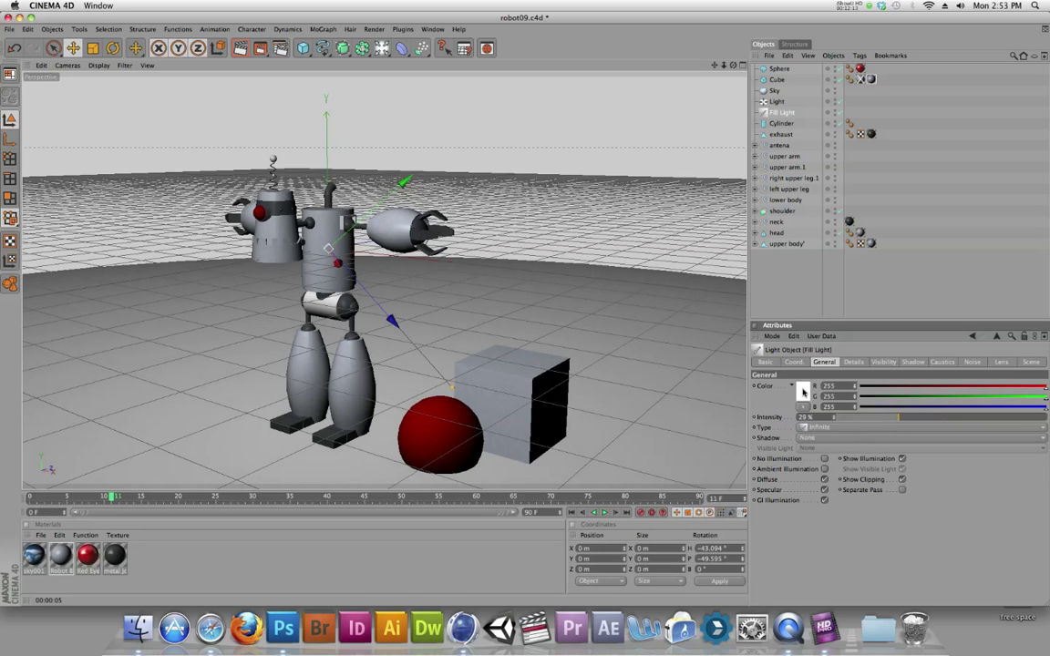
Step: Test-render the perspective view with the brighter lights and without Global Illumination
{"action": "key", "text": "alt+r"}
{"action": "left_click_drag", "start_coordinate": [425, 303], "coordinate": [511, 280]}
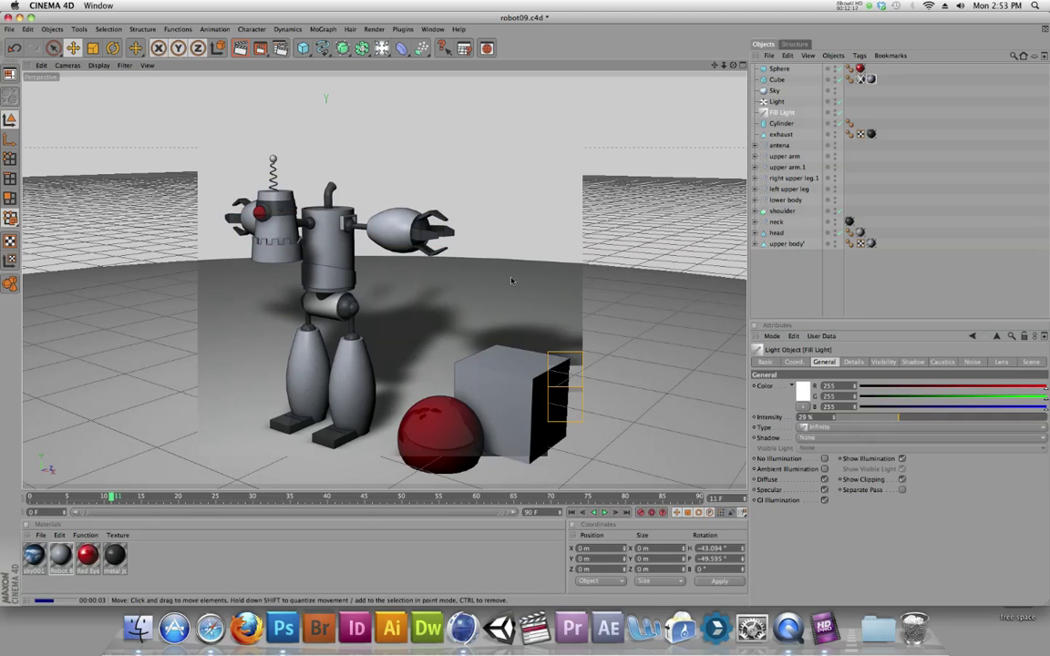
{"action": "key", "text": "super+r"}
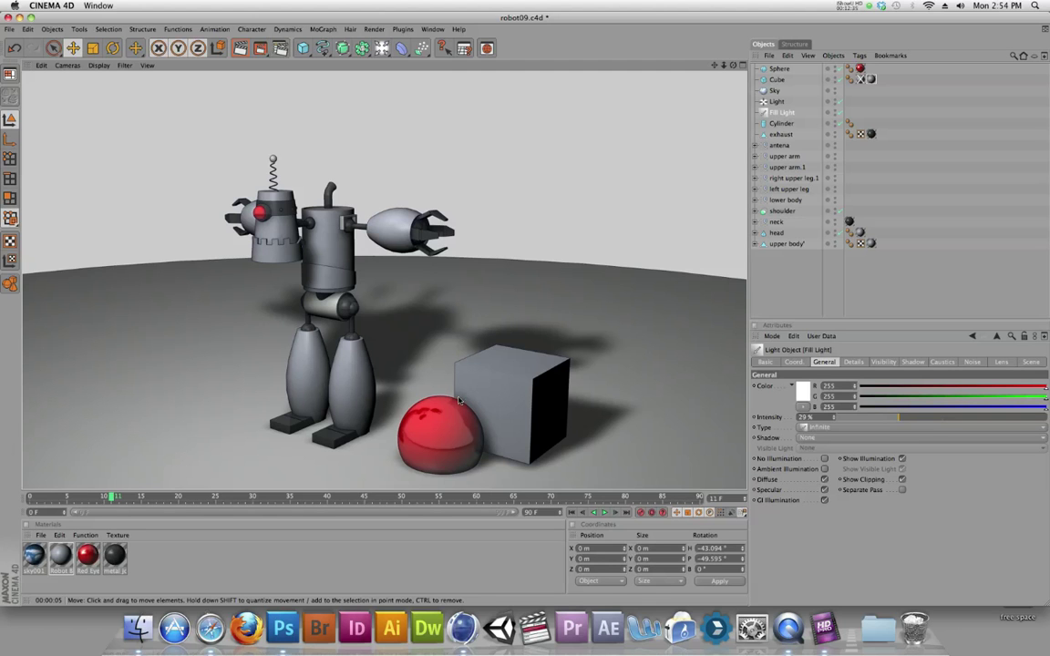
Step: Delete the red sphere and the cube beside the robot from the scene
{"action": "left_click", "coordinate": [430, 419]}
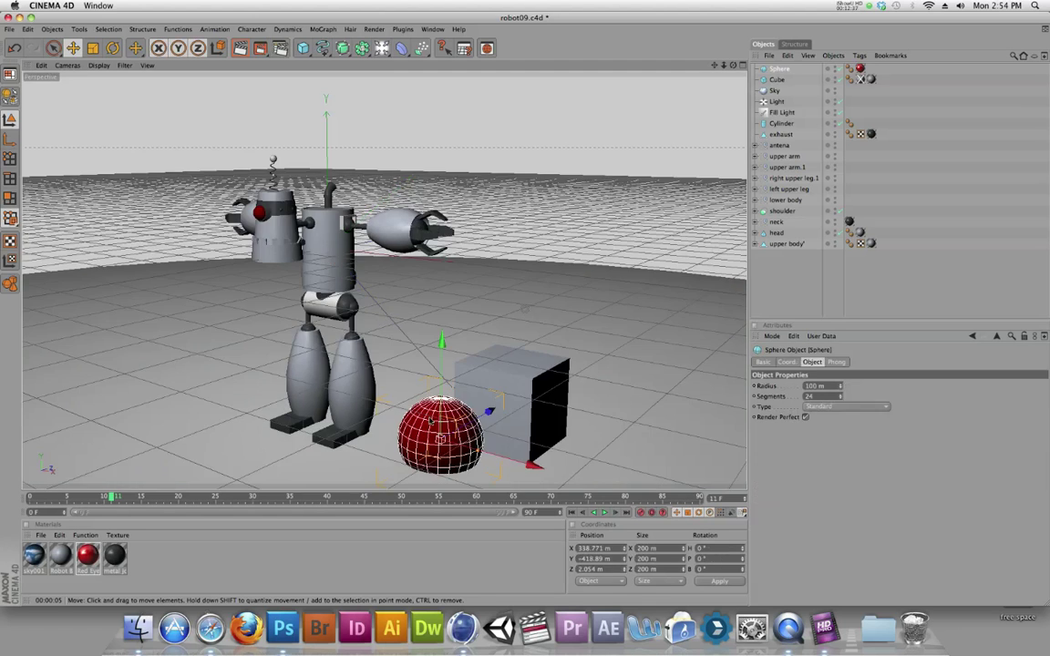
{"action": "key", "text": "Delete"}
{"action": "left_click", "coordinate": [492, 390]}
{"action": "key", "text": "Delete"}
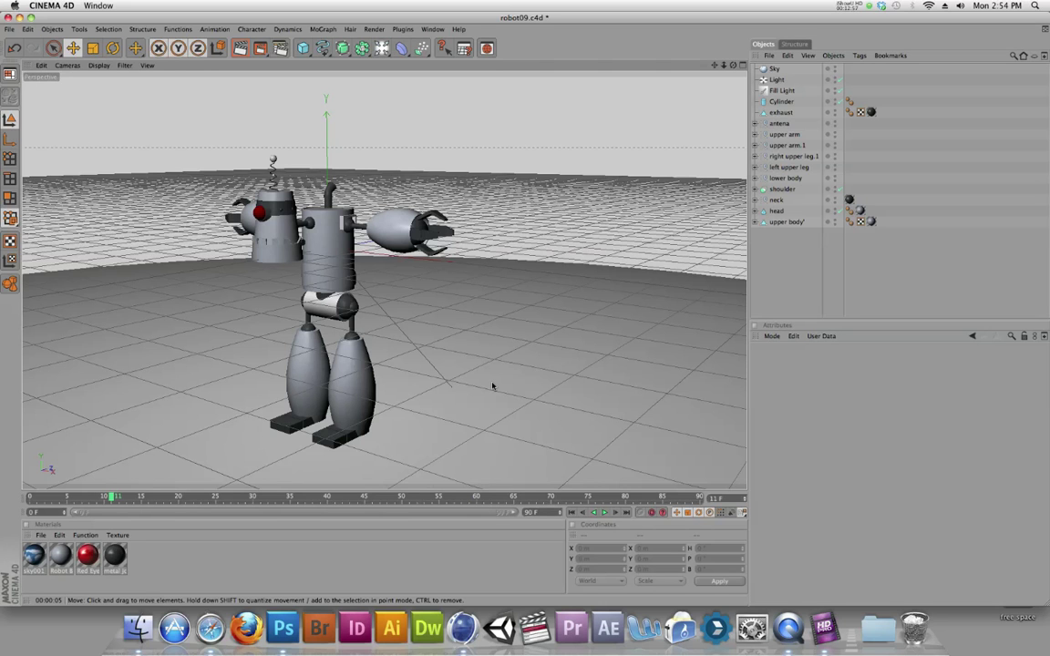
Step: Group all robot parts from exhaust through upper body under one null object and name it Robot
{"action": "left_click_drag", "start_coordinate": [522, 307], "coordinate": [525, 309], "text": "alt"}
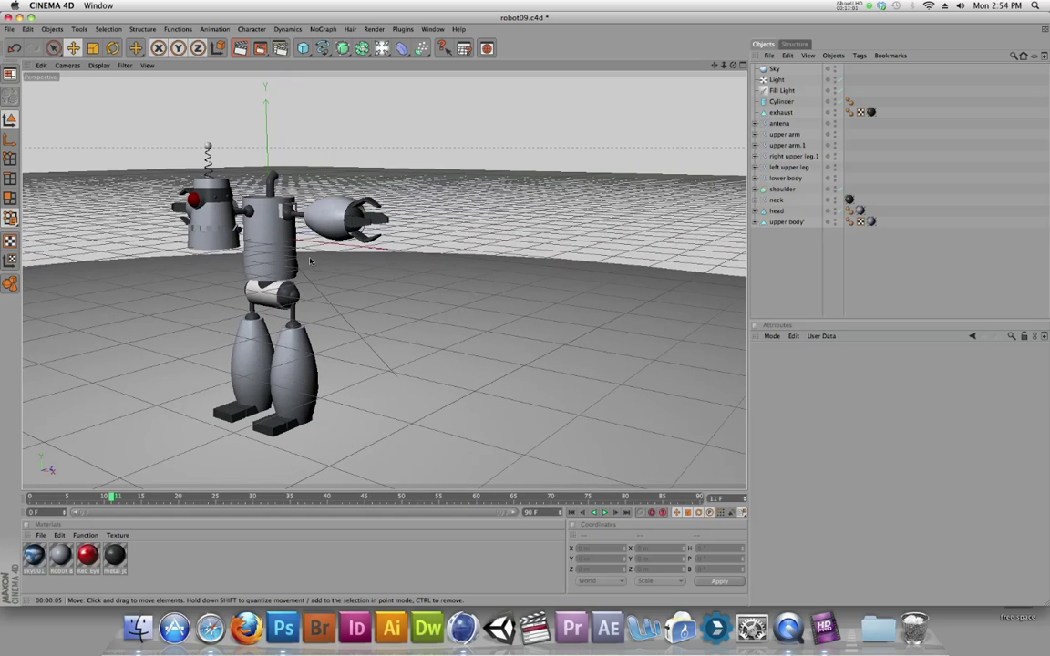
{"action": "left_click_drag", "start_coordinate": [524, 312], "coordinate": [525, 307], "text": "alt"}
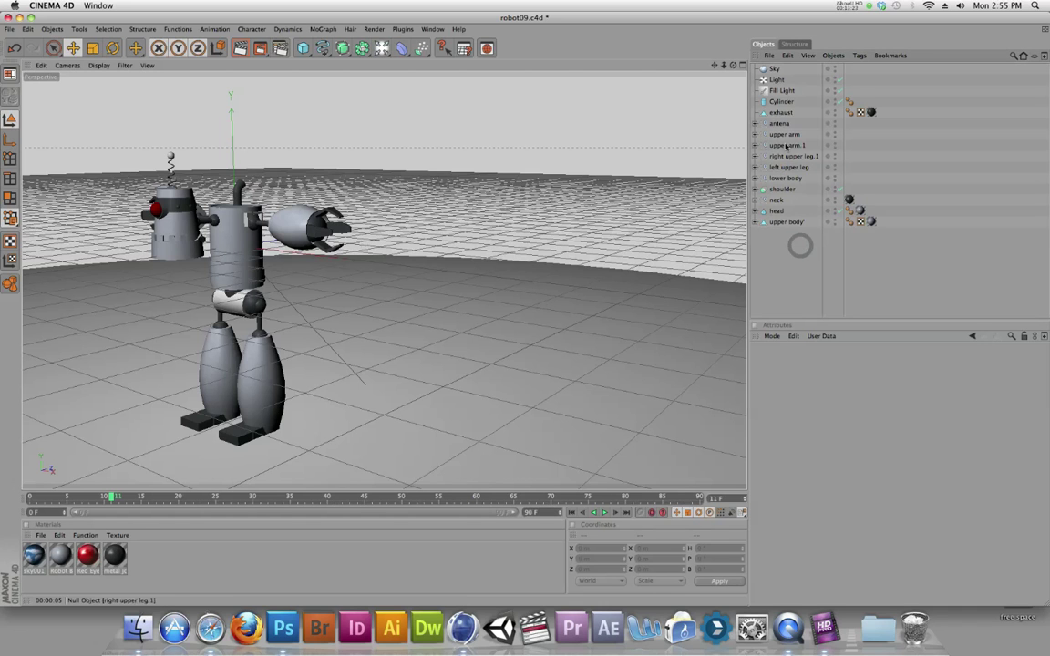
{"action": "left_click", "coordinate": [781, 103]}
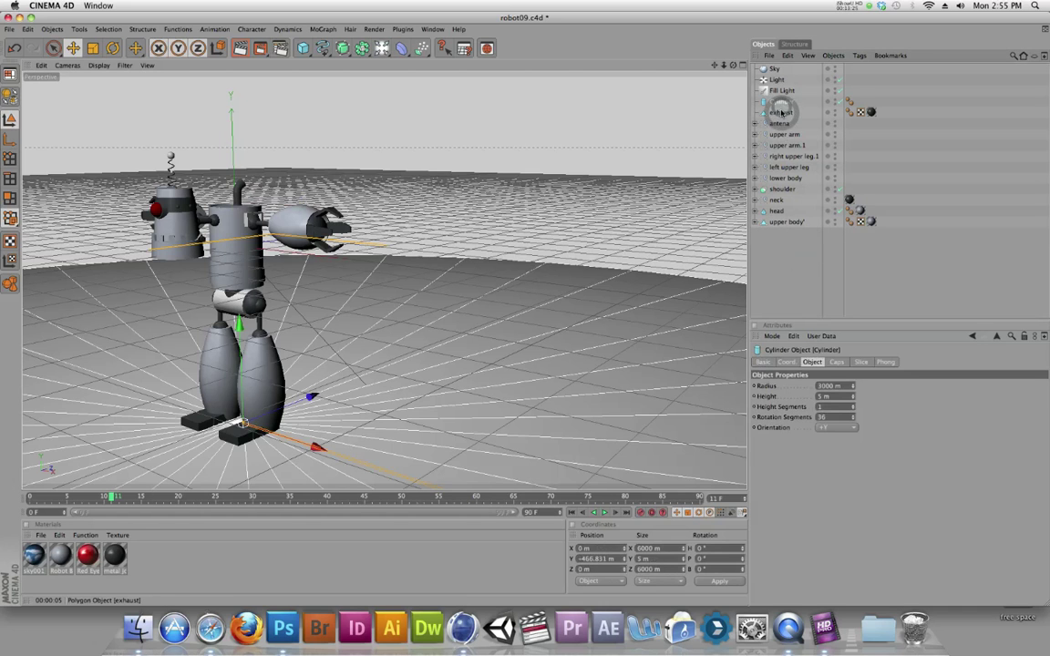
{"action": "left_click", "coordinate": [781, 111]}
{"action": "left_click", "coordinate": [784, 223], "text": "shift"}
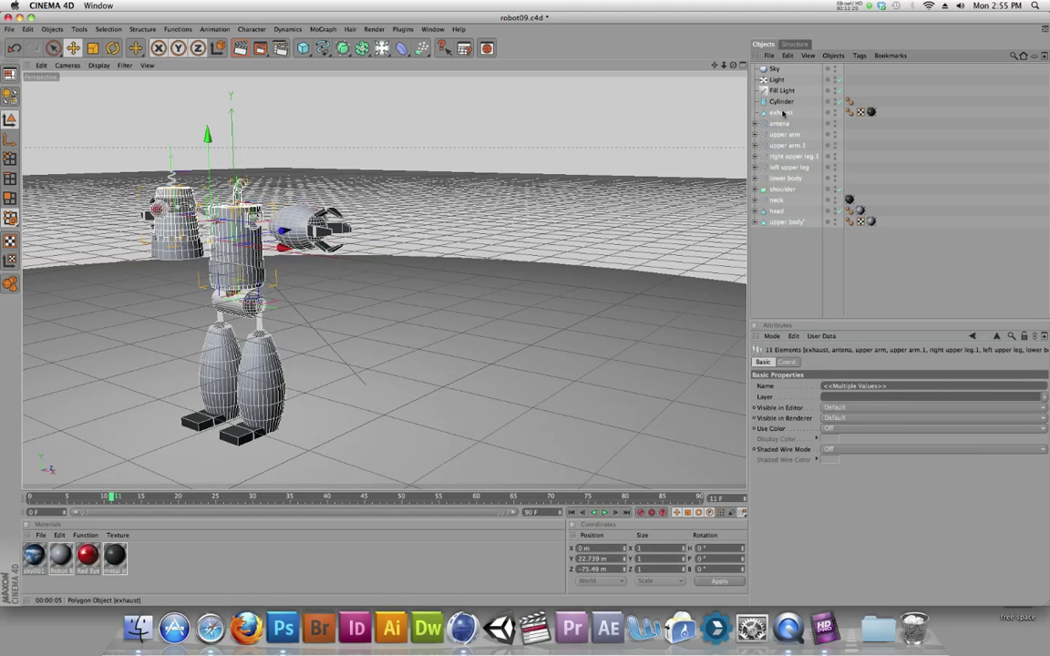
{"action": "key", "text": "alt+g"}
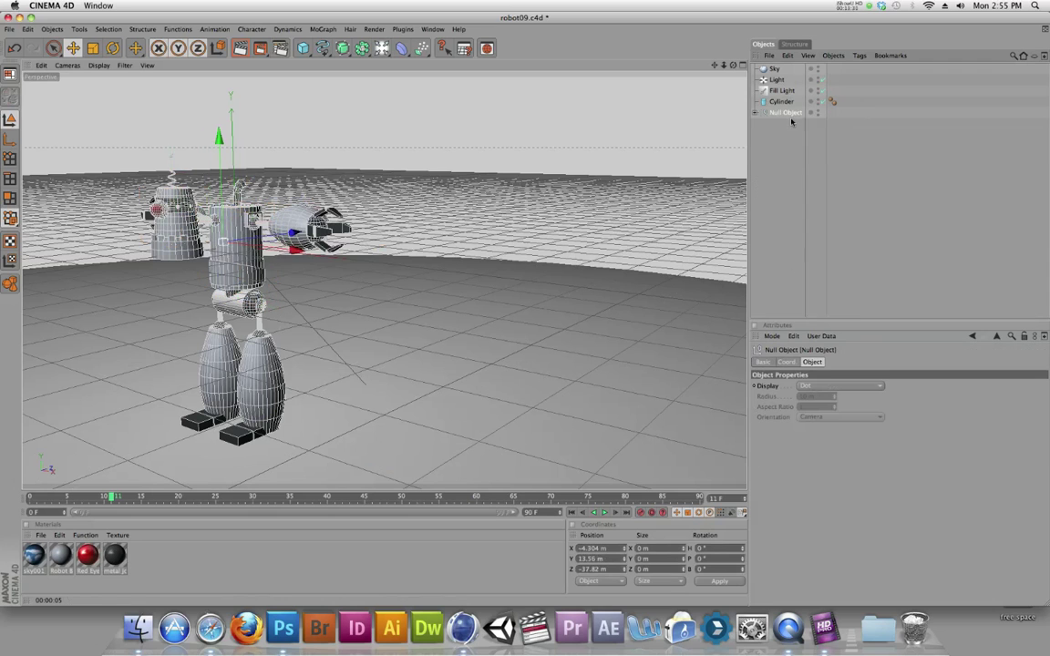
{"action": "double_click", "coordinate": [786, 112]}
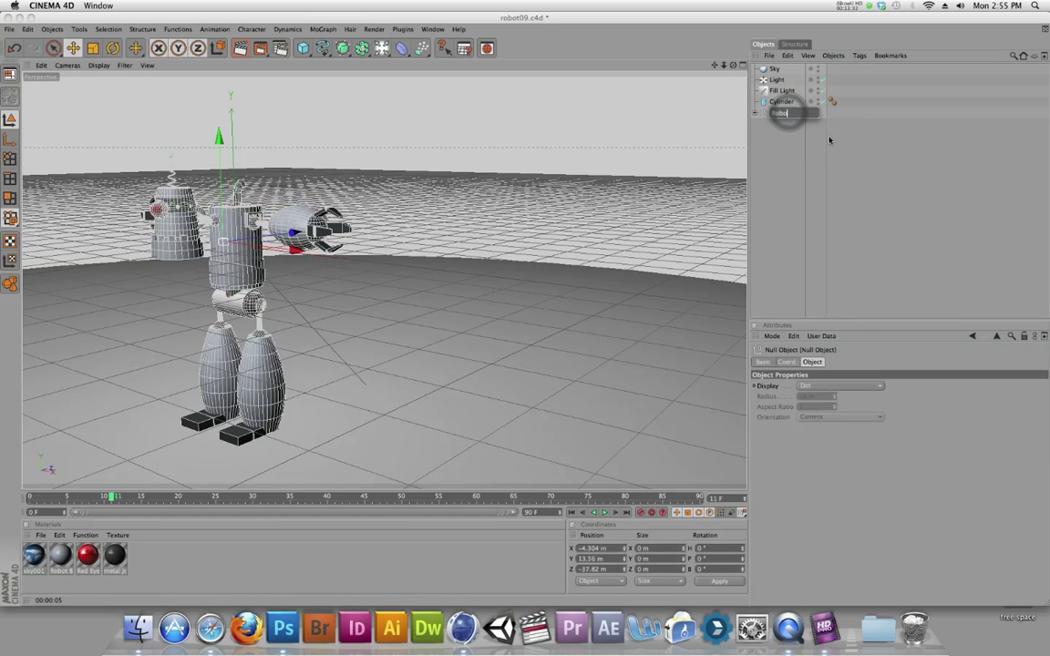
{"action": "type", "text": "Robot"}
{"action": "key", "text": "Return"}
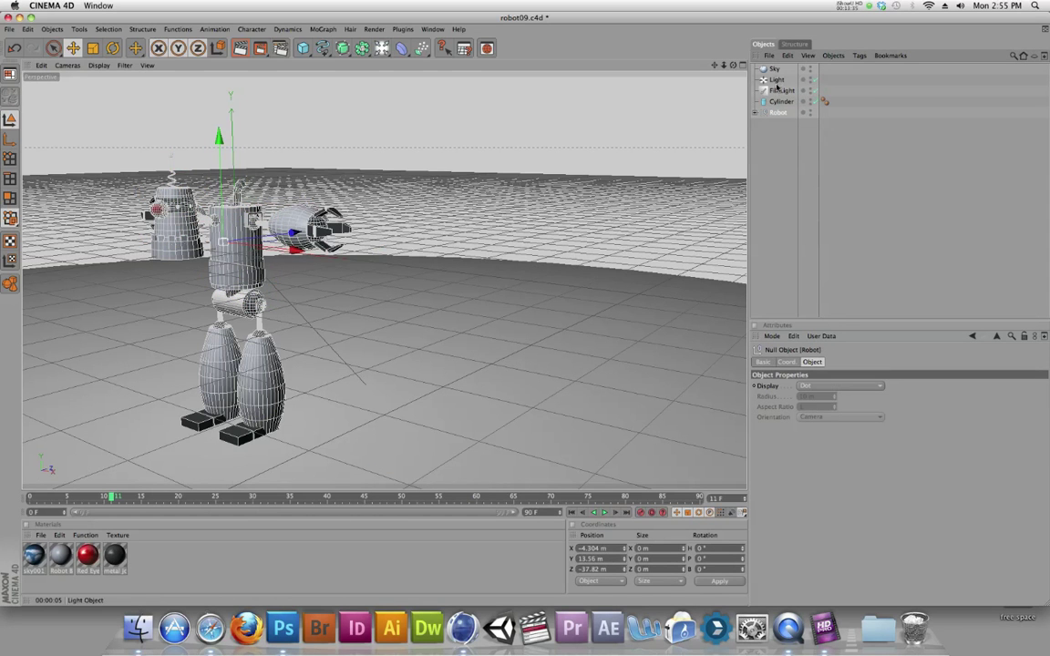
Step: Test-render the grouped robot and set the Cel Renderer's edge color to black
{"action": "left_click", "coordinate": [780, 101]}
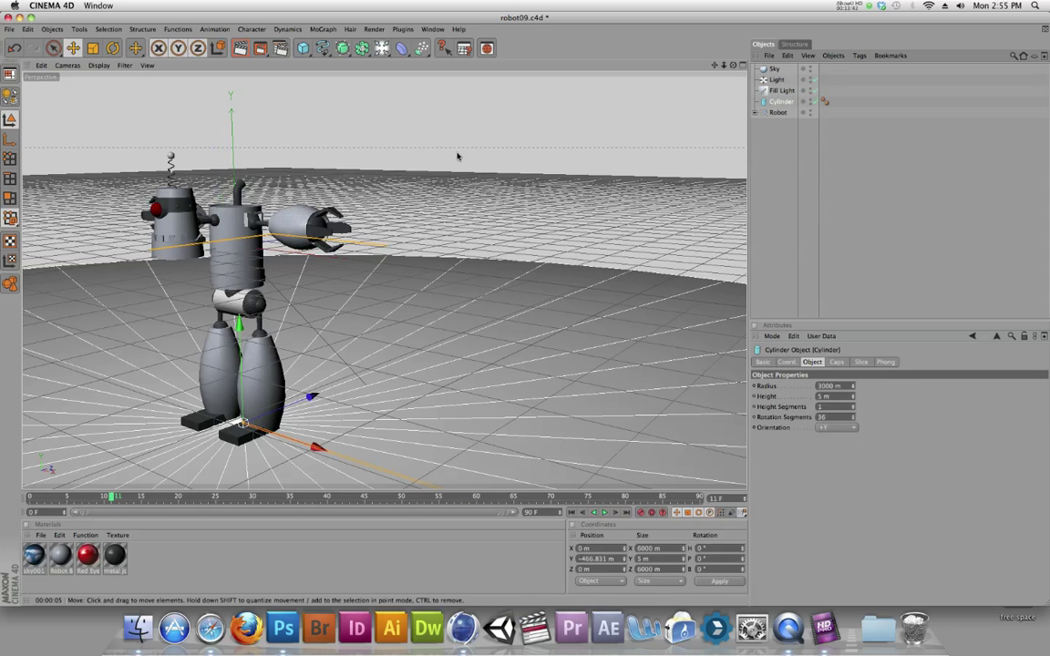
{"action": "key", "text": "ctrl+r"}
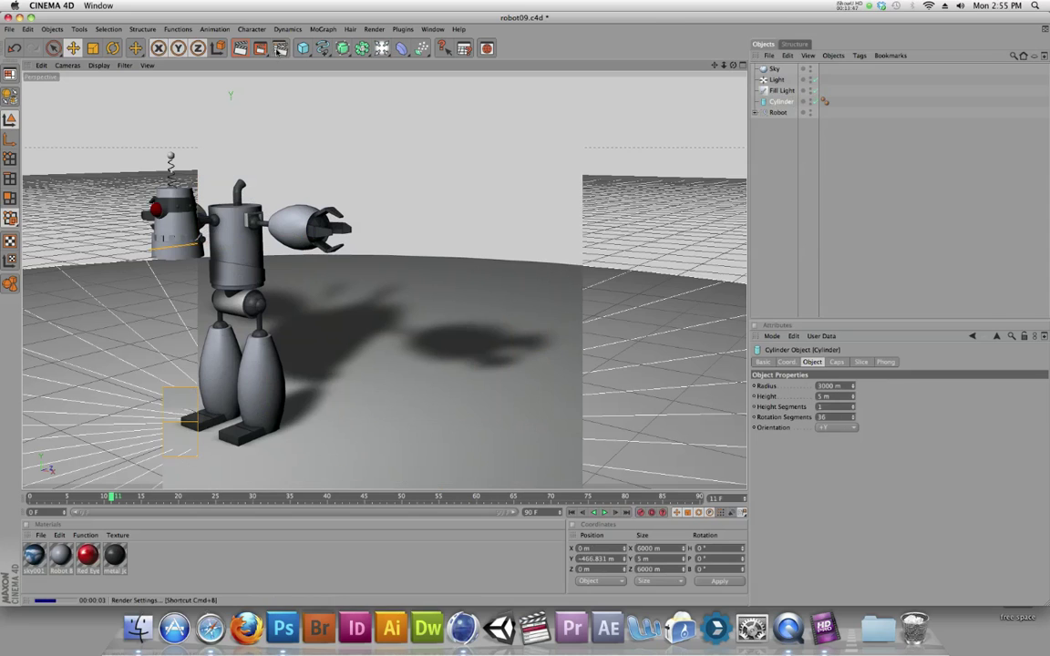
{"action": "key", "text": "ctrl+b"}
{"action": "left_click", "coordinate": [608, 112]}
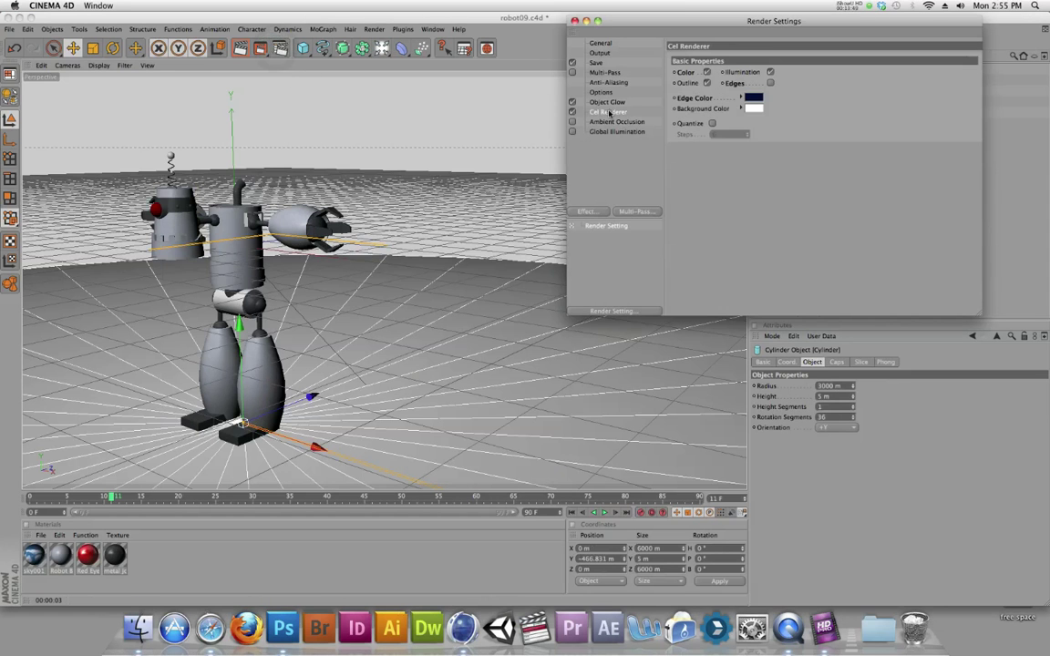
{"action": "left_click", "coordinate": [753, 100]}
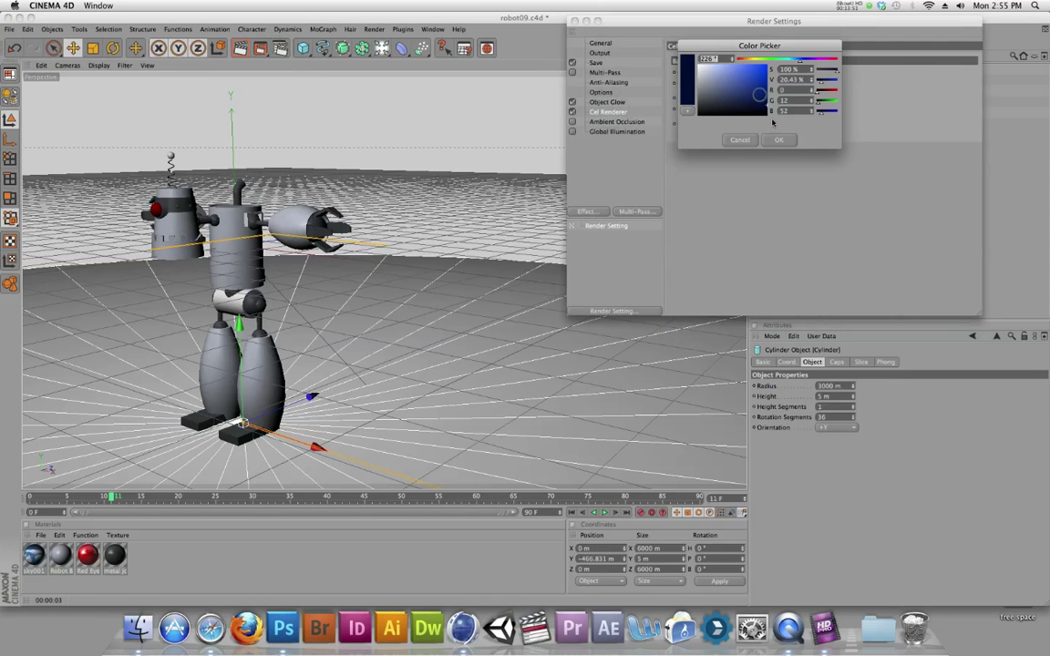
{"action": "left_click", "coordinate": [780, 139]}
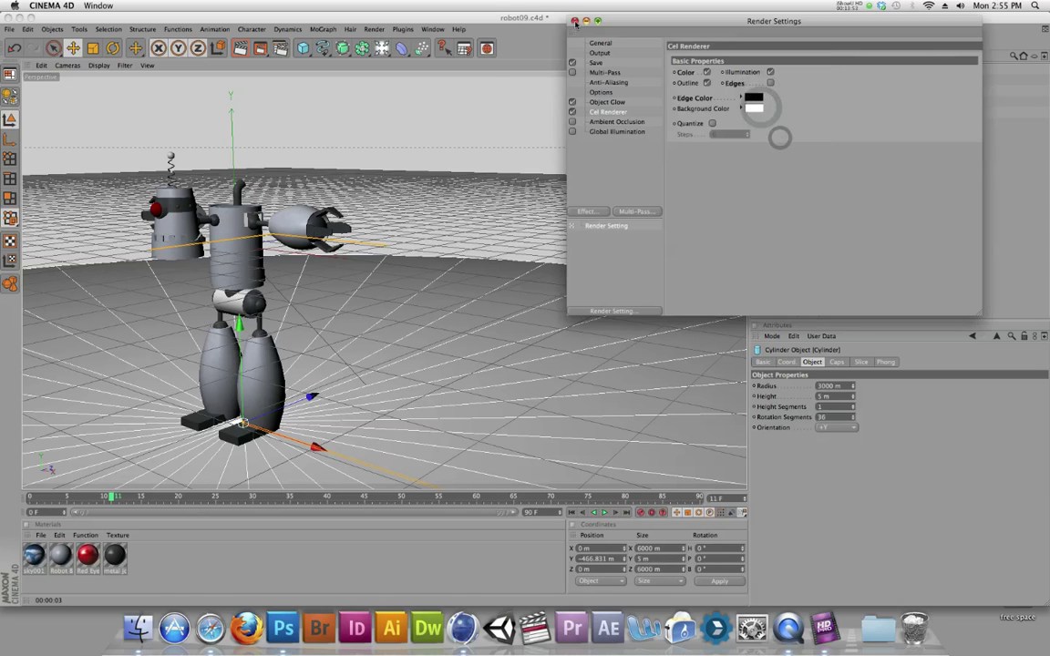
{"action": "left_click", "coordinate": [575, 20]}
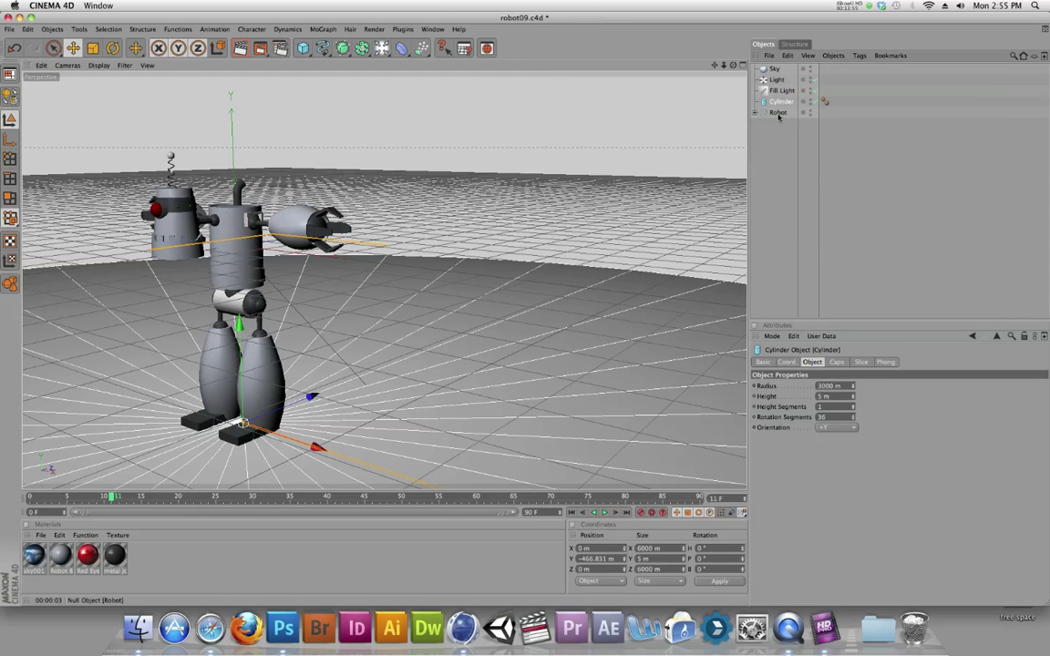
Step: Duplicate the Robot group, move the copy beside the original and rotate its heading to -50°
{"action": "left_click", "coordinate": [777, 112]}
{"action": "key", "text": "super+c"}
{"action": "key", "text": "super+v"}
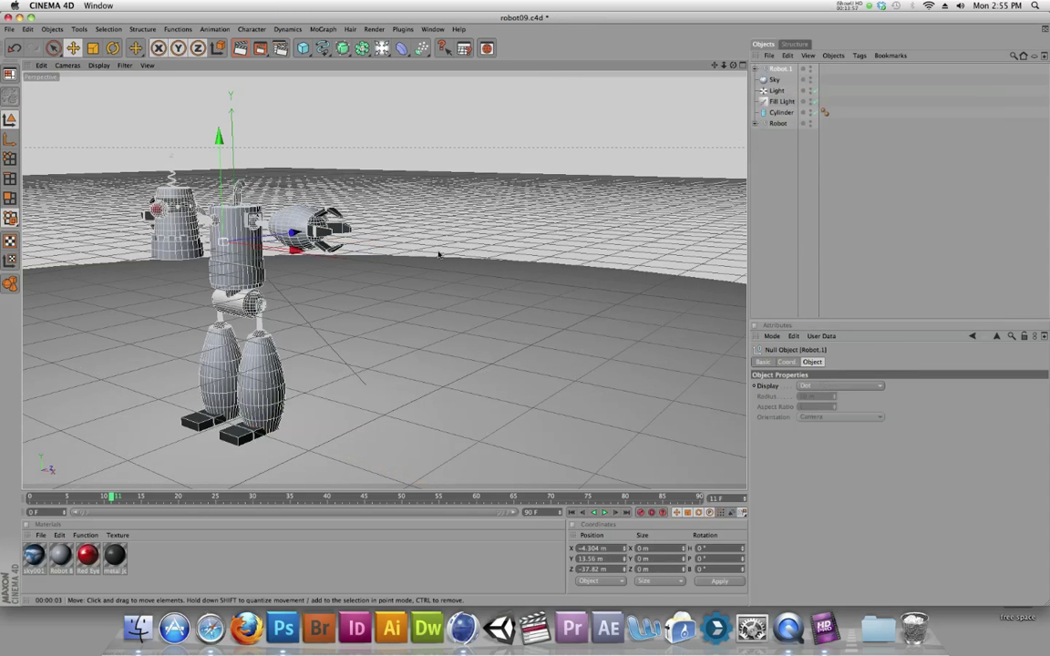
{"action": "left_click_drag", "start_coordinate": [275, 257], "coordinate": [367, 234]}
{"action": "left_click", "coordinate": [112, 47]}
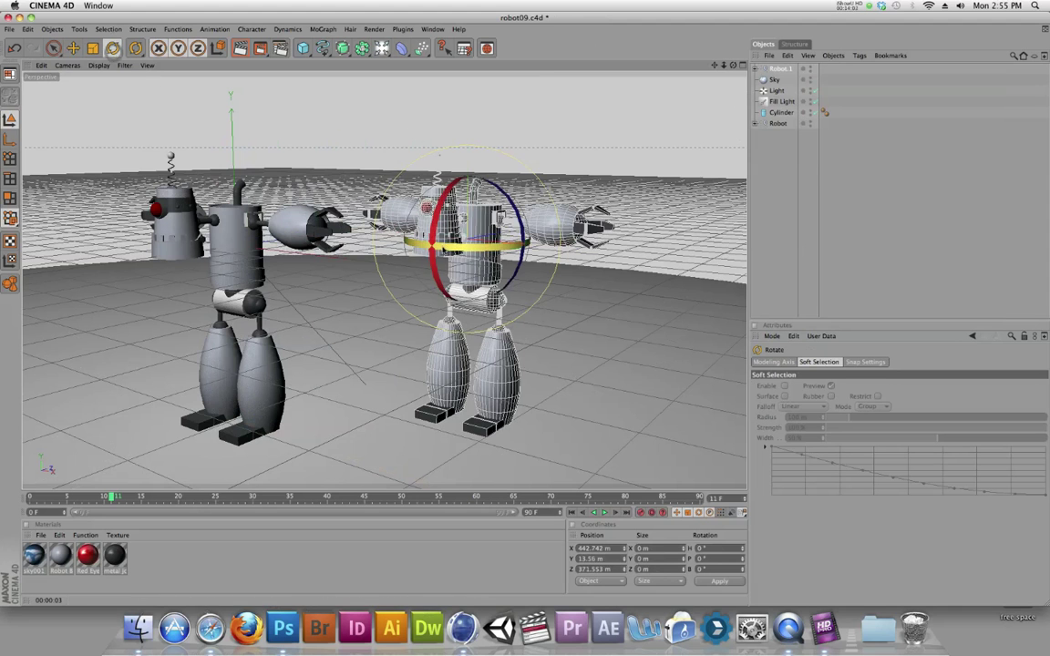
{"action": "left_click_drag", "start_coordinate": [446, 246], "coordinate": [401, 223]}
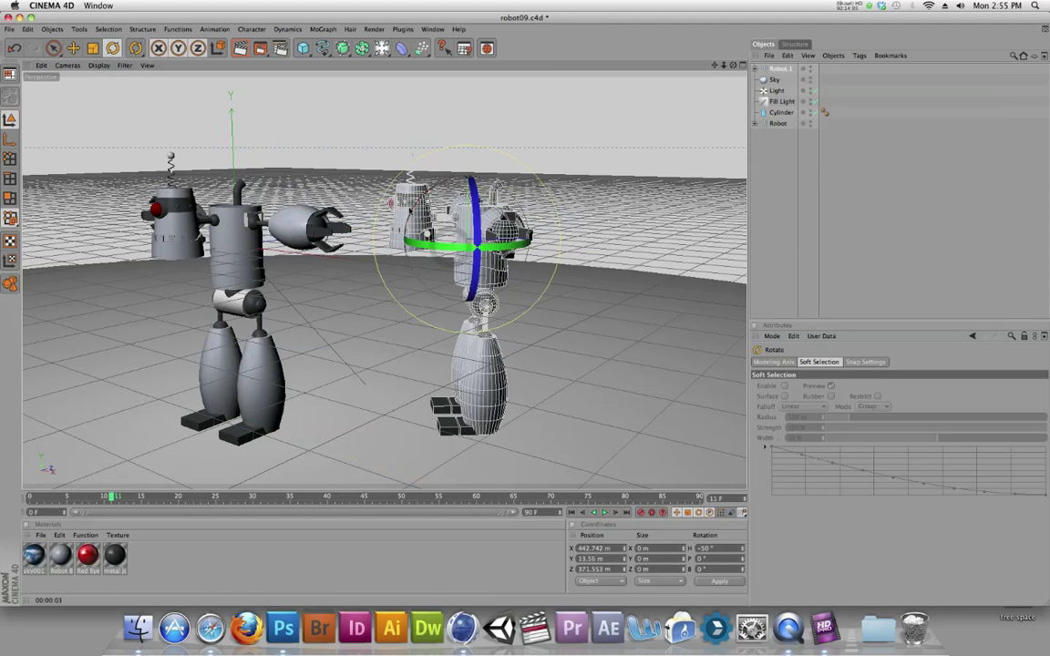
Step: Duplicate the second robot, move the copy farther along the row and rotate its heading to 20°
{"action": "left_click_drag", "start_coordinate": [517, 269], "coordinate": [520, 272], "text": "alt"}
{"action": "key", "text": "ctrl+c"}
{"action": "key", "text": "ctrl+v"}
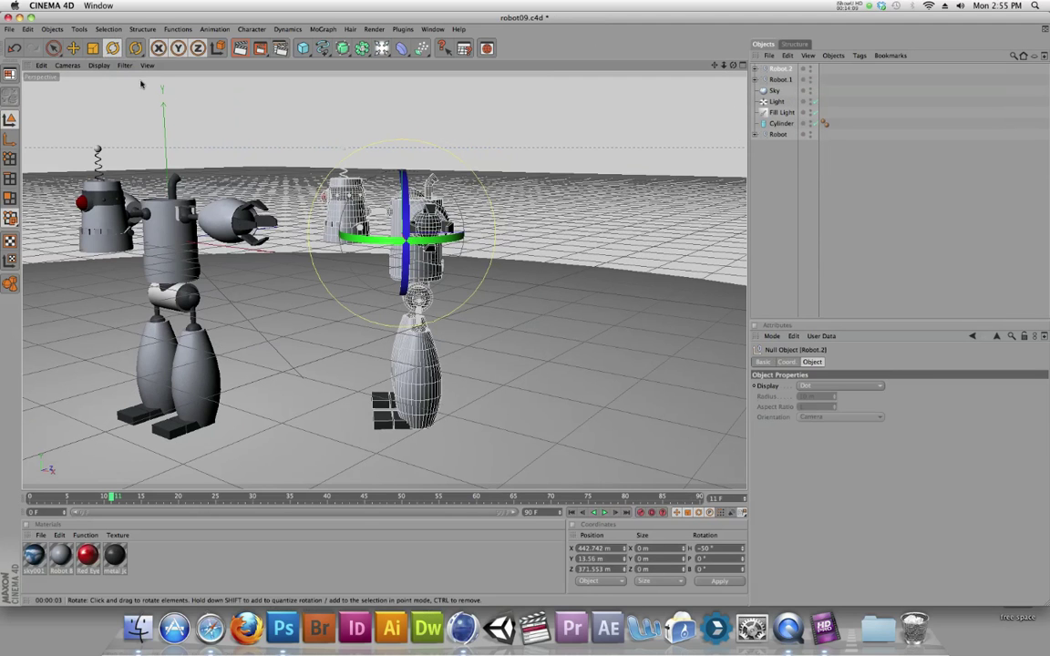
{"action": "left_click", "coordinate": [73, 47]}
{"action": "left_click_drag", "start_coordinate": [500, 233], "coordinate": [703, 234]}
{"action": "left_click", "coordinate": [112, 48]}
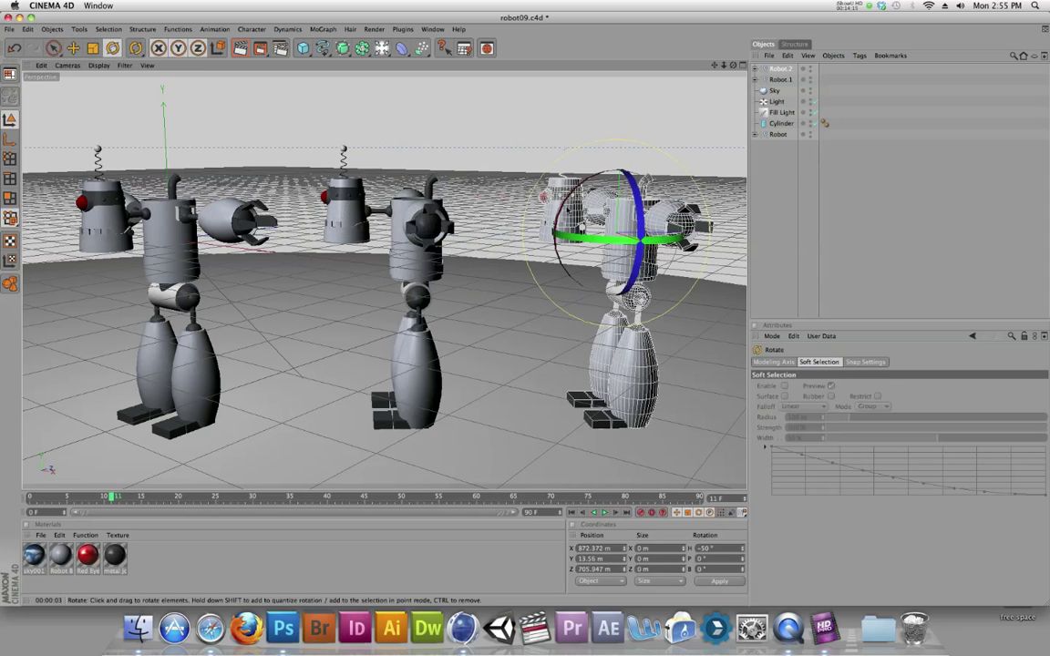
{"action": "left_click_drag", "start_coordinate": [602, 219], "coordinate": [629, 289]}
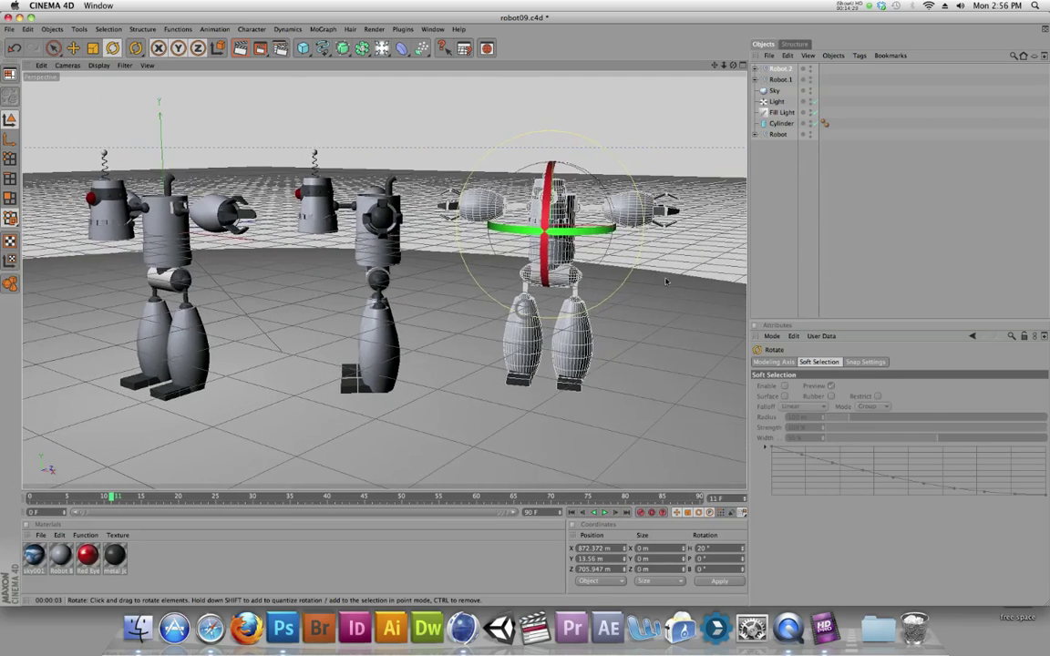
Step: Test-render the three robots, then turn on Edges in the Cel Renderer and render the view again
{"action": "key", "text": "super+r"}
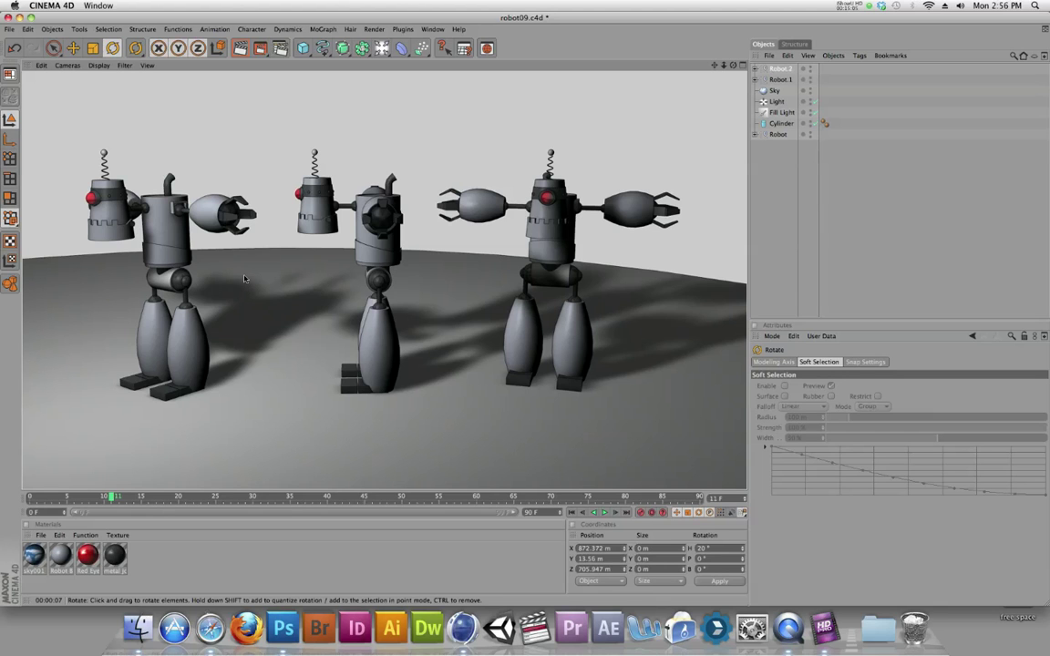
{"action": "left_click", "coordinate": [281, 48]}
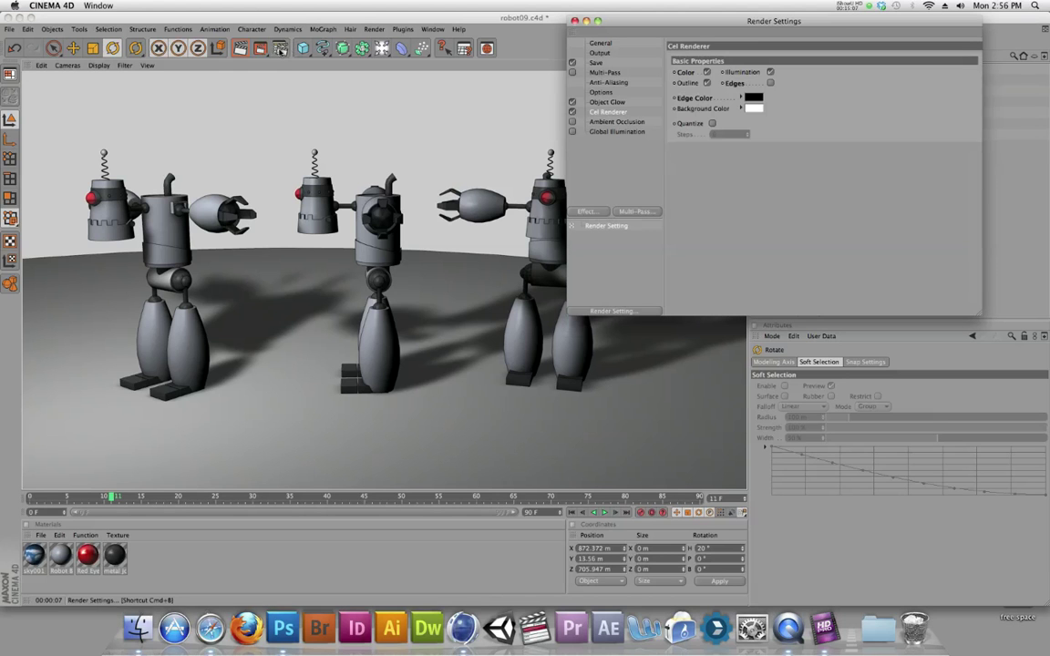
{"action": "left_click", "coordinate": [594, 116]}
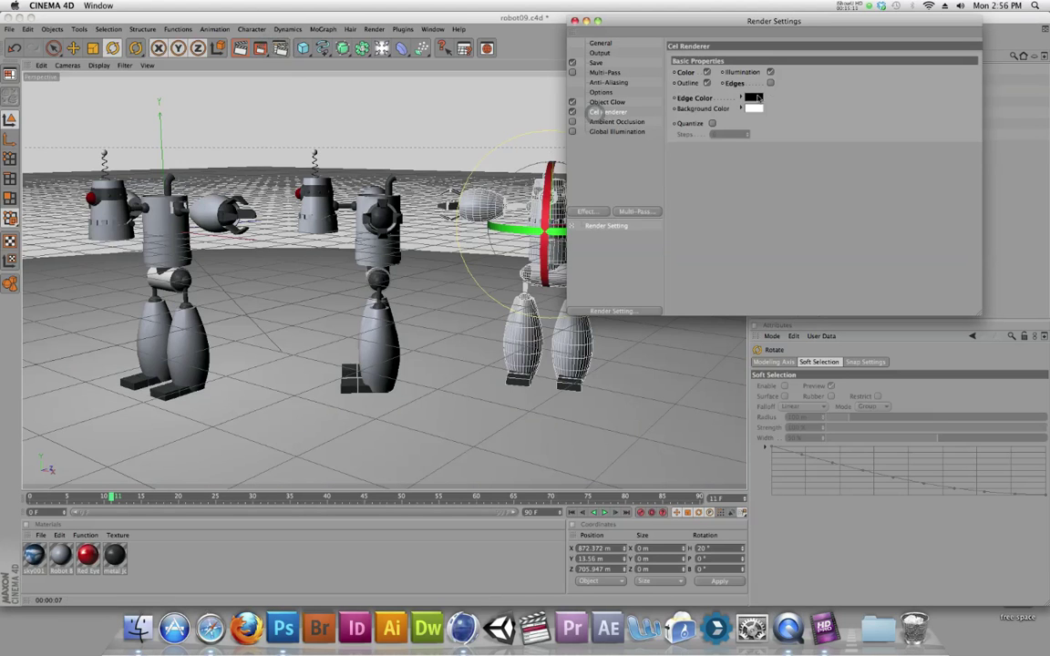
{"action": "left_click", "coordinate": [770, 83]}
{"action": "key", "text": "super+r"}
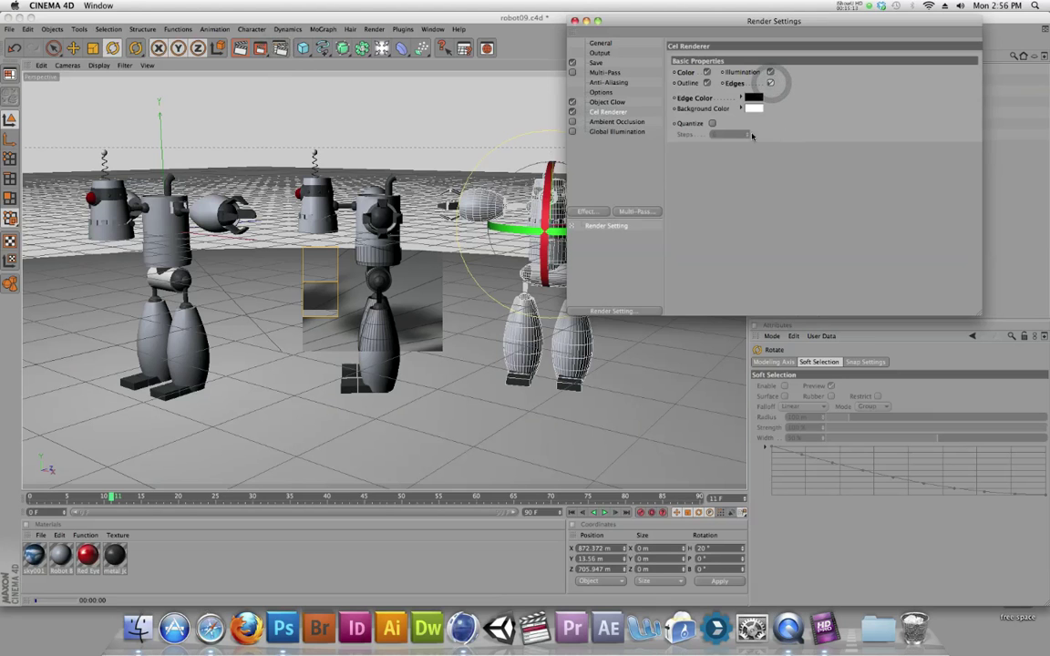
Step: Turn off Edges in the Cel Renderer, keeping the effect enabled, and test-render the three robots
{"action": "left_click_drag", "start_coordinate": [627, 22], "coordinate": [736, 38]}
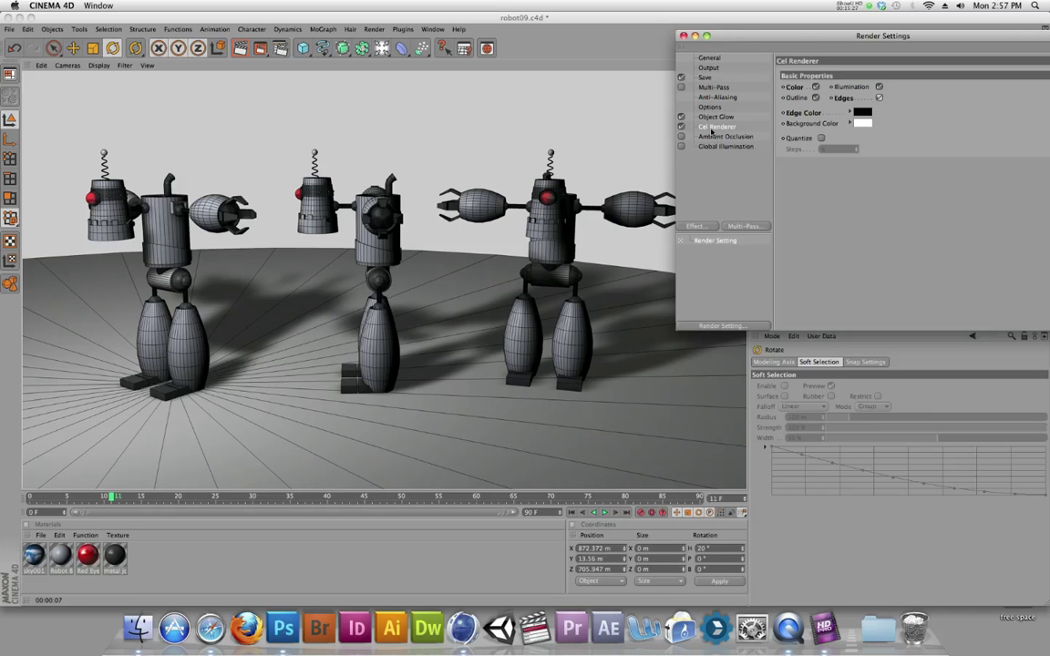
{"action": "left_click", "coordinate": [681, 126]}
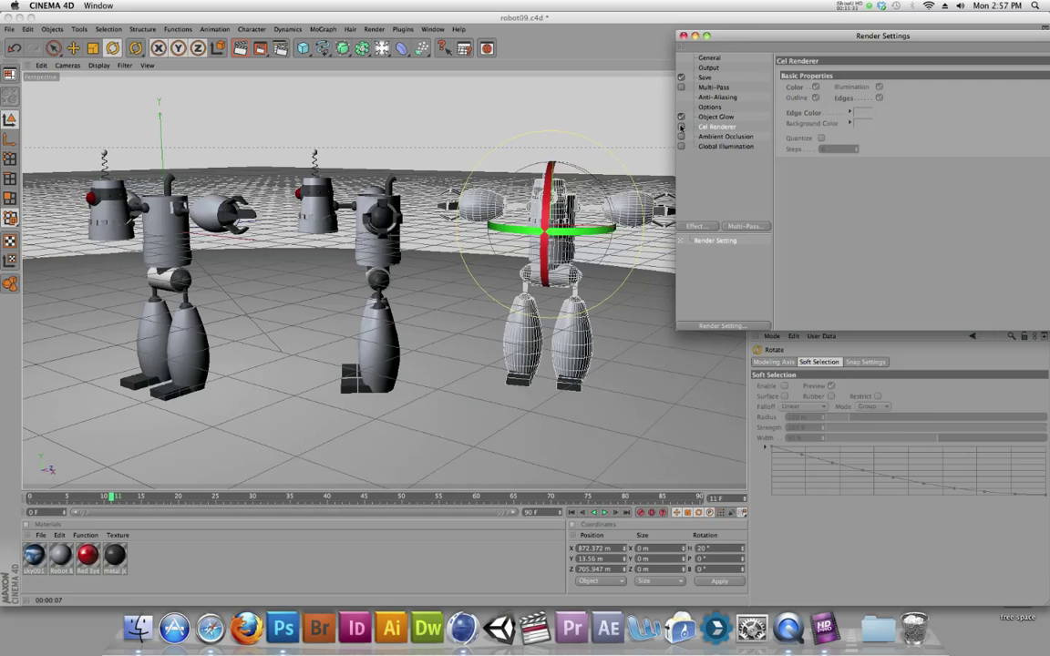
{"action": "left_click", "coordinate": [681, 126]}
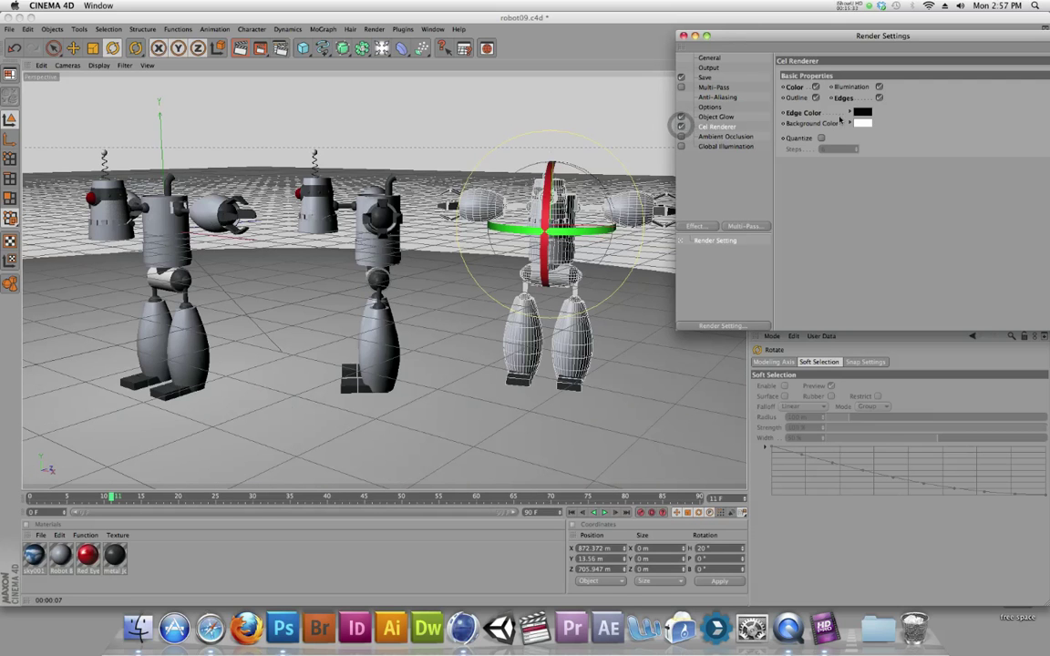
{"action": "left_click", "coordinate": [880, 97]}
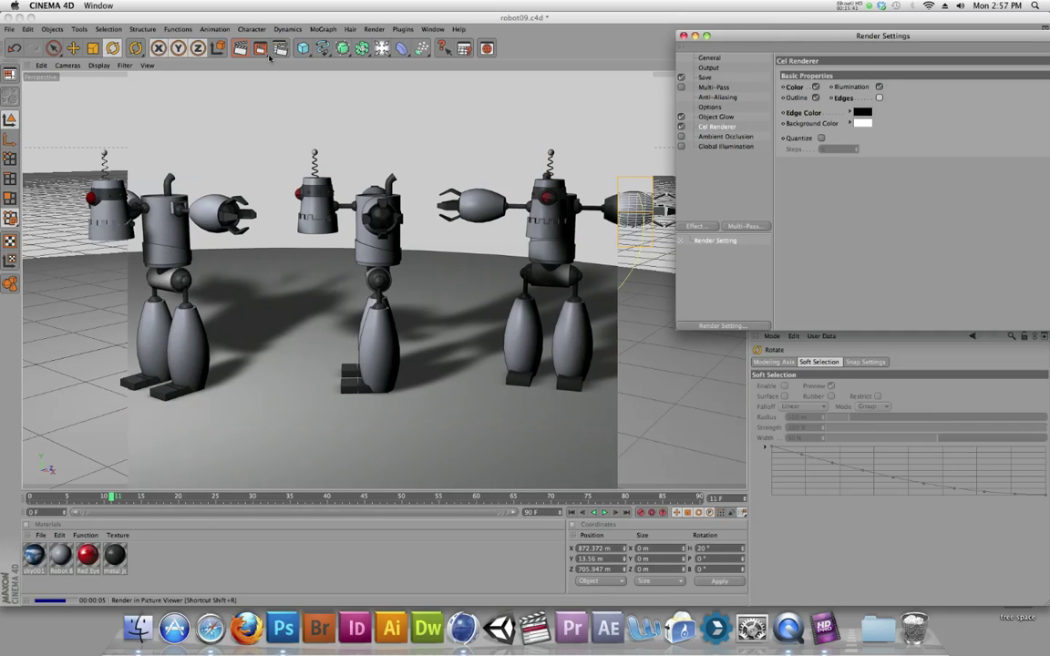
Step: Check the render's save options, render the frame to the Picture Viewer overwriting robot_still02_0011.psd, and view the whole image
{"action": "left_click", "coordinate": [706, 78]}
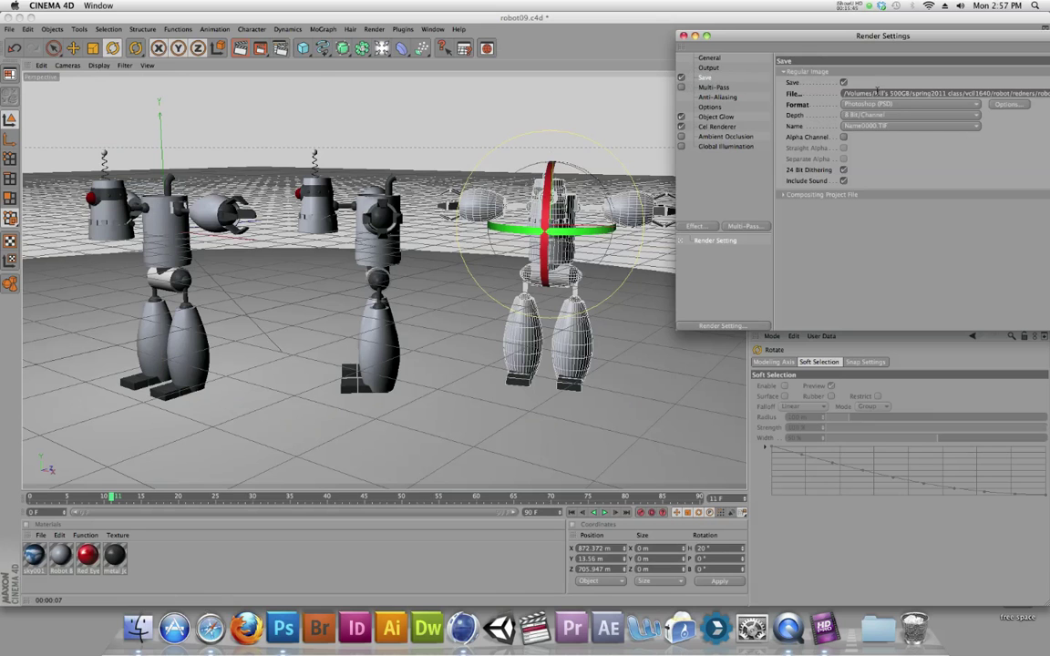
{"action": "left_click_drag", "start_coordinate": [259, 47], "coordinate": [263, 96]}
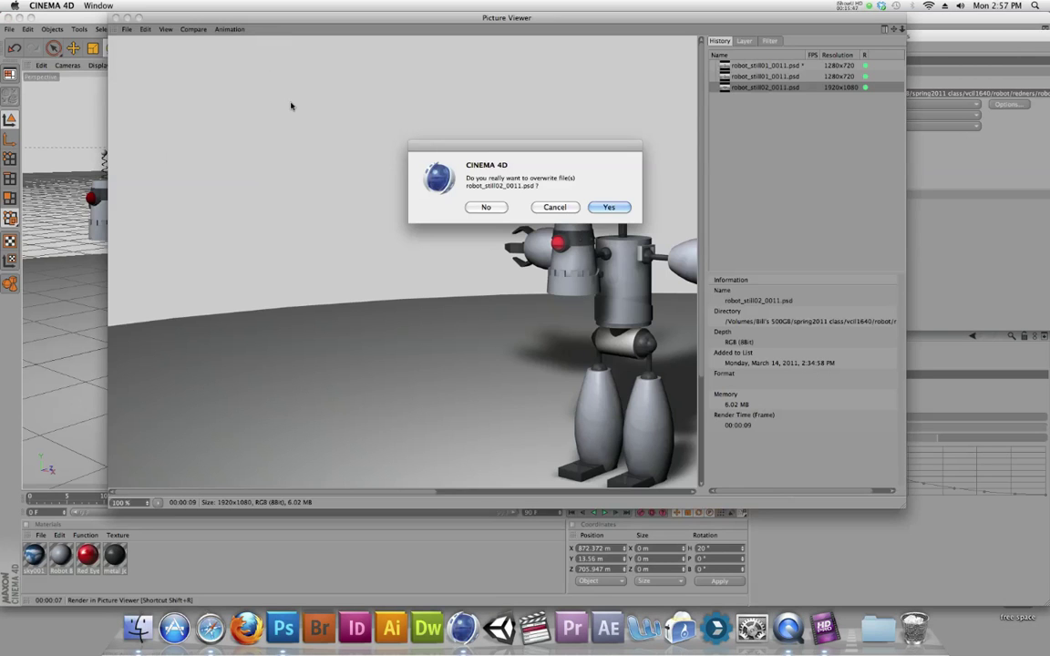
{"action": "left_click", "coordinate": [606, 207]}
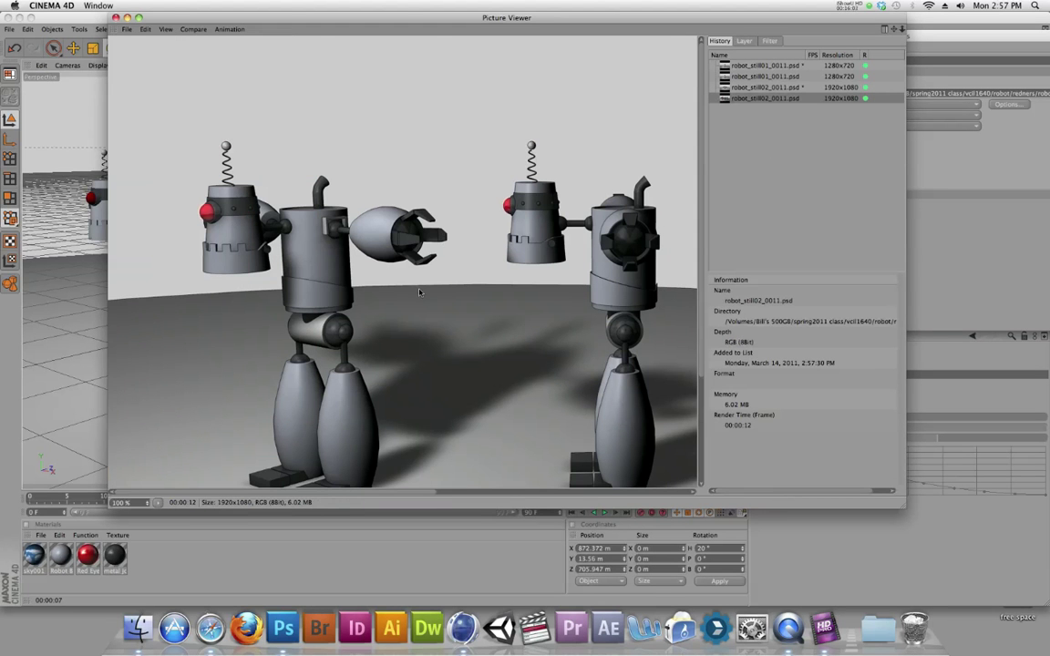
{"action": "scroll", "coordinate": [419, 291], "scroll_direction": "down", "scroll_amount": 5}
{"action": "scroll", "coordinate": [419, 292], "scroll_direction": "up", "scroll_amount": 4}
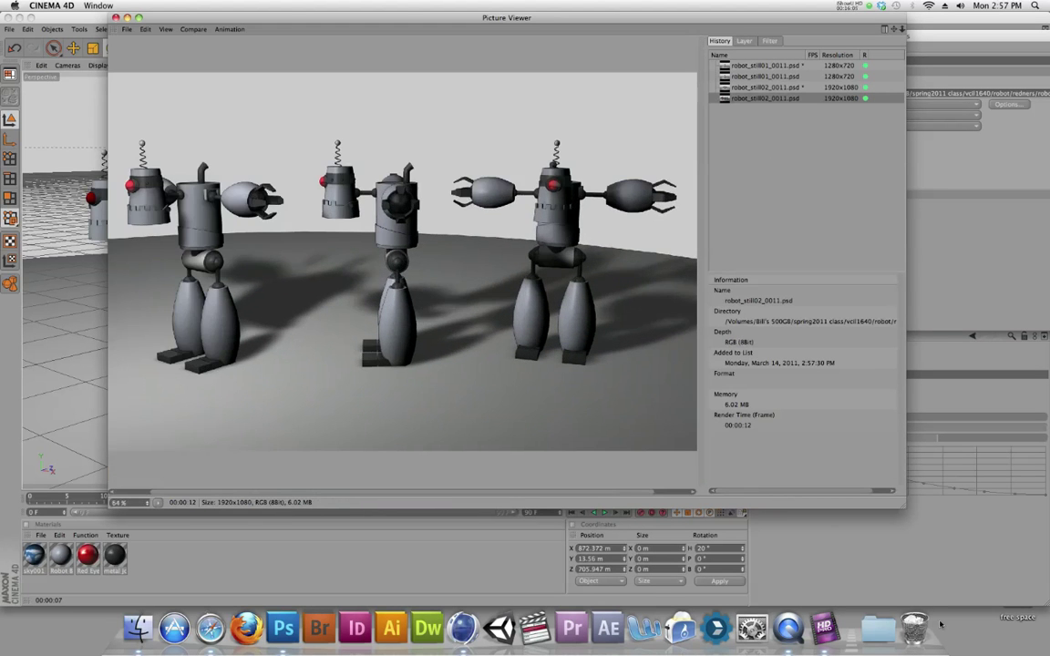
Step: Open robot_still02_0011.psd from the redners folder in Photoshop and enlarge its document window around the image
{"action": "left_click", "coordinate": [941, 620]}
{"action": "left_click", "coordinate": [572, 216]}
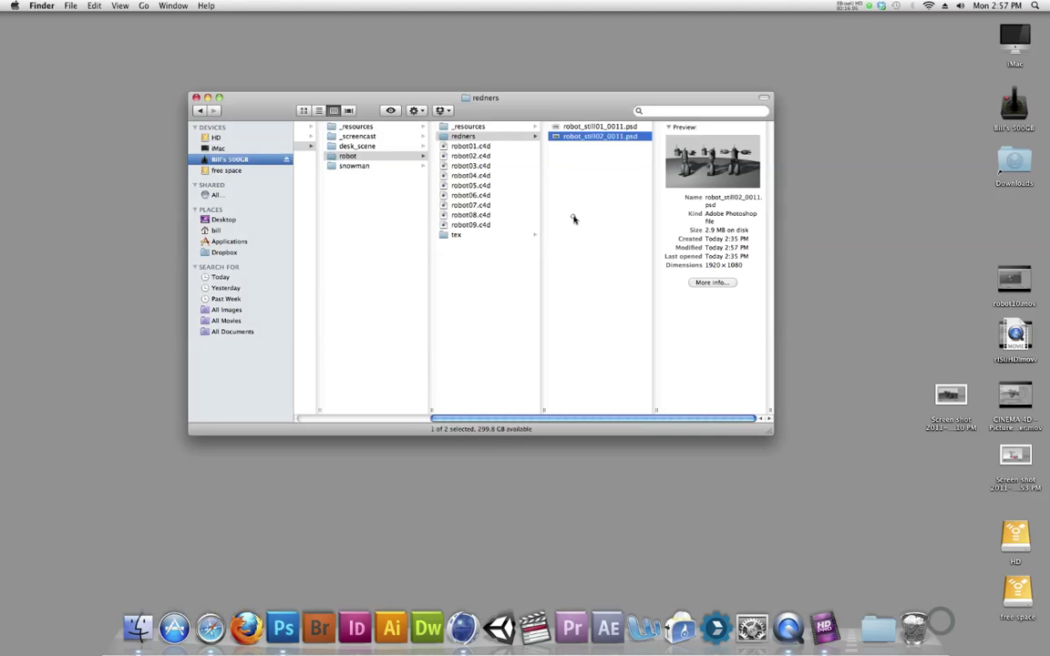
{"action": "double_click", "coordinate": [578, 136]}
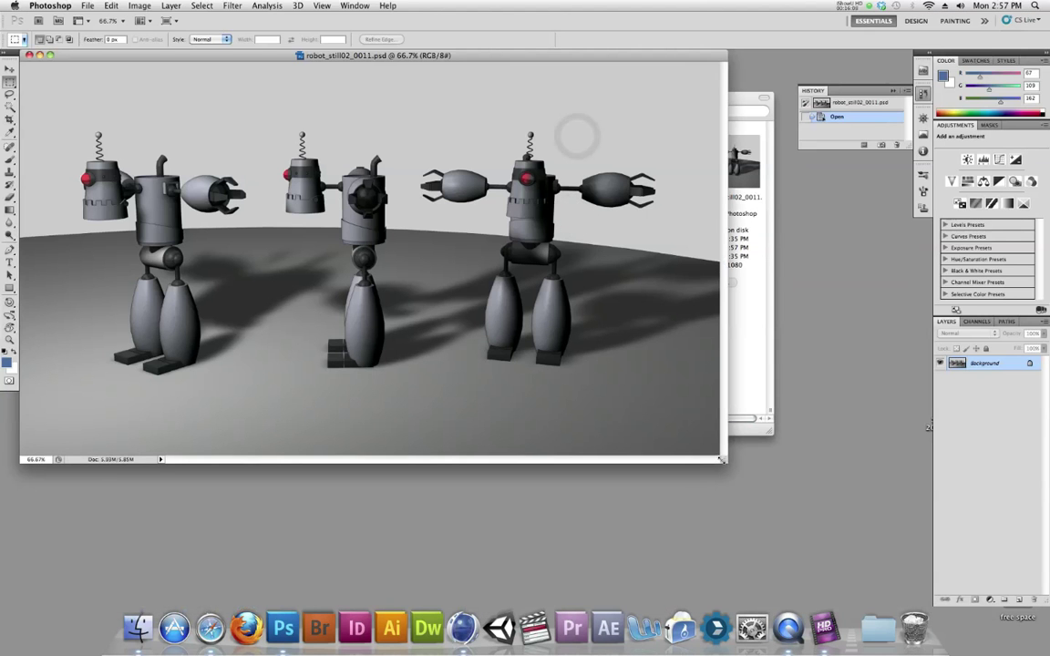
{"action": "left_click_drag", "start_coordinate": [721, 461], "coordinate": [830, 513]}
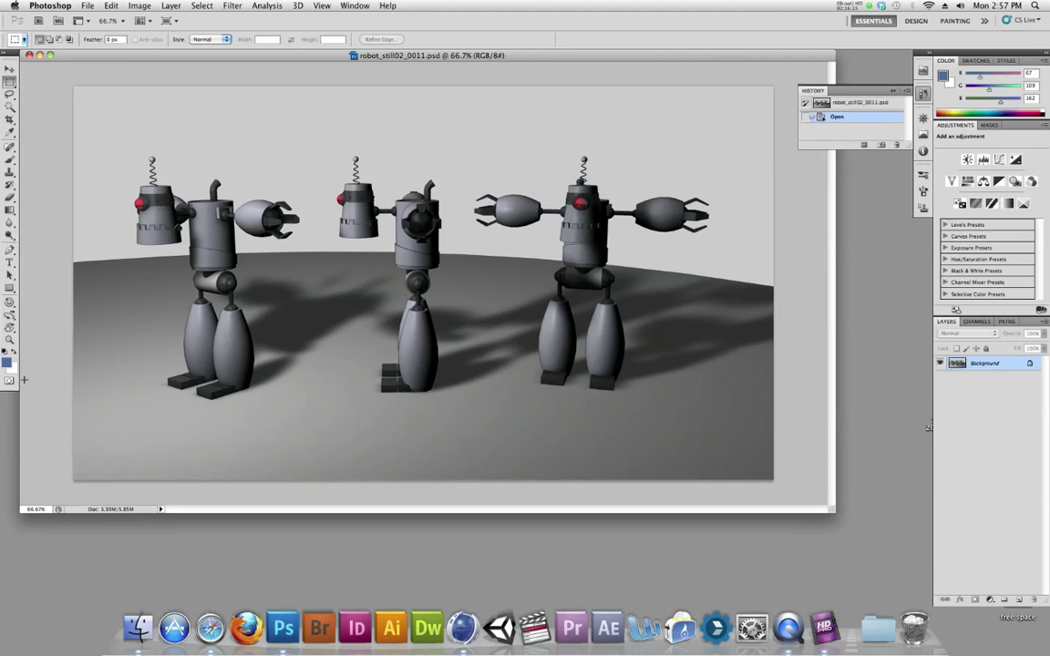
Step: Select a wide rectangular strip below the robots' feet and fill it with black on a new layer
{"action": "left_click_drag", "start_coordinate": [187, 415], "coordinate": [799, 462]}
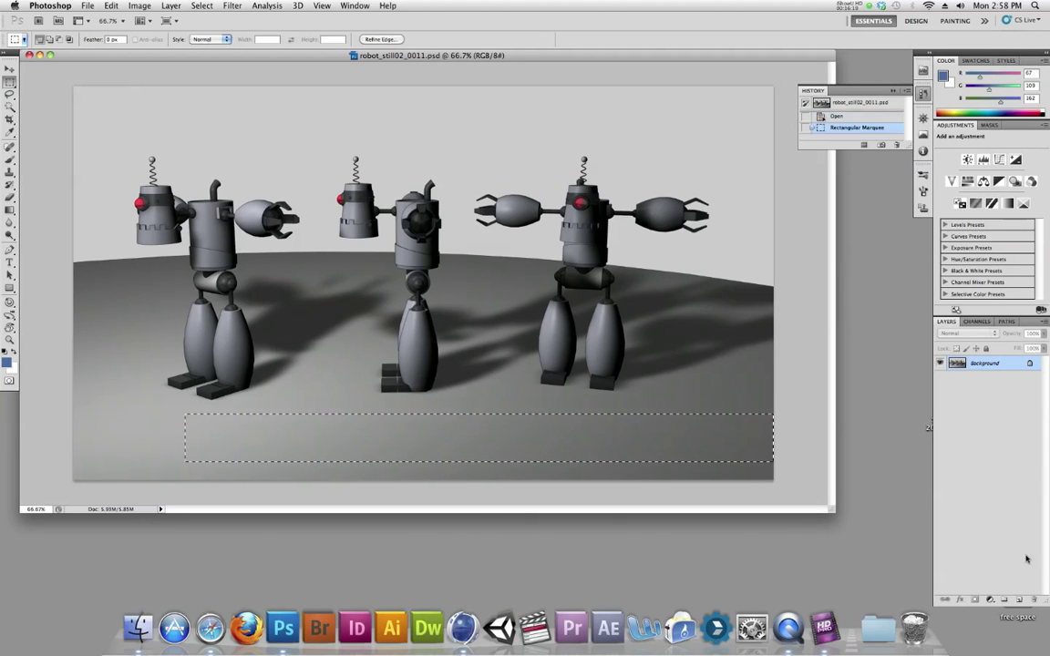
{"action": "key", "text": "alt+shift+super+n"}
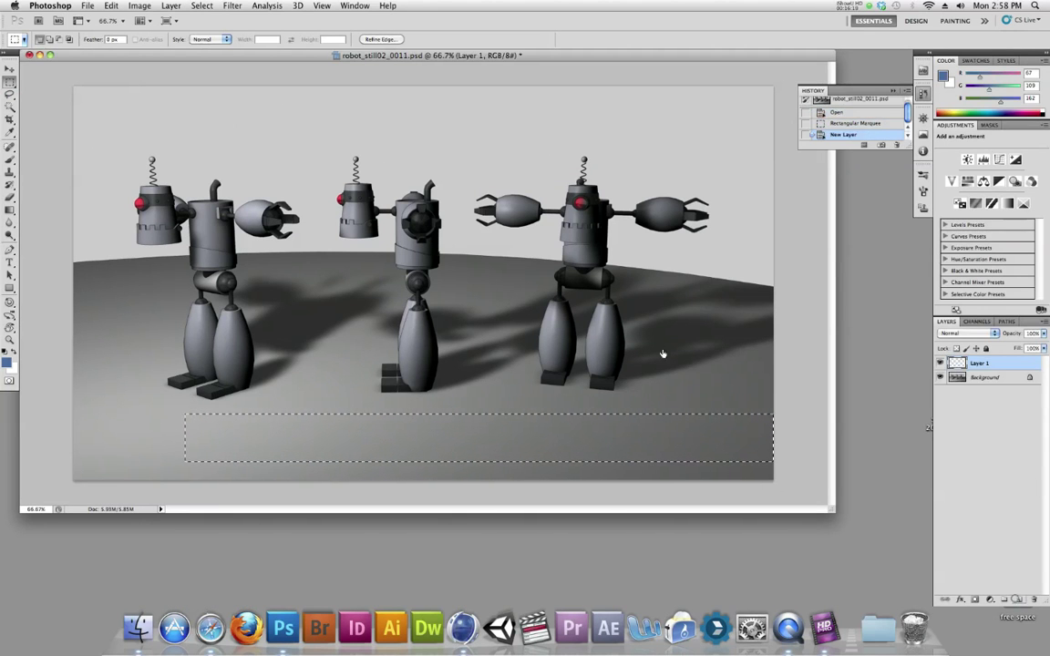
{"action": "left_click", "coordinate": [111, 6]}
{"action": "left_click", "coordinate": [124, 184]}
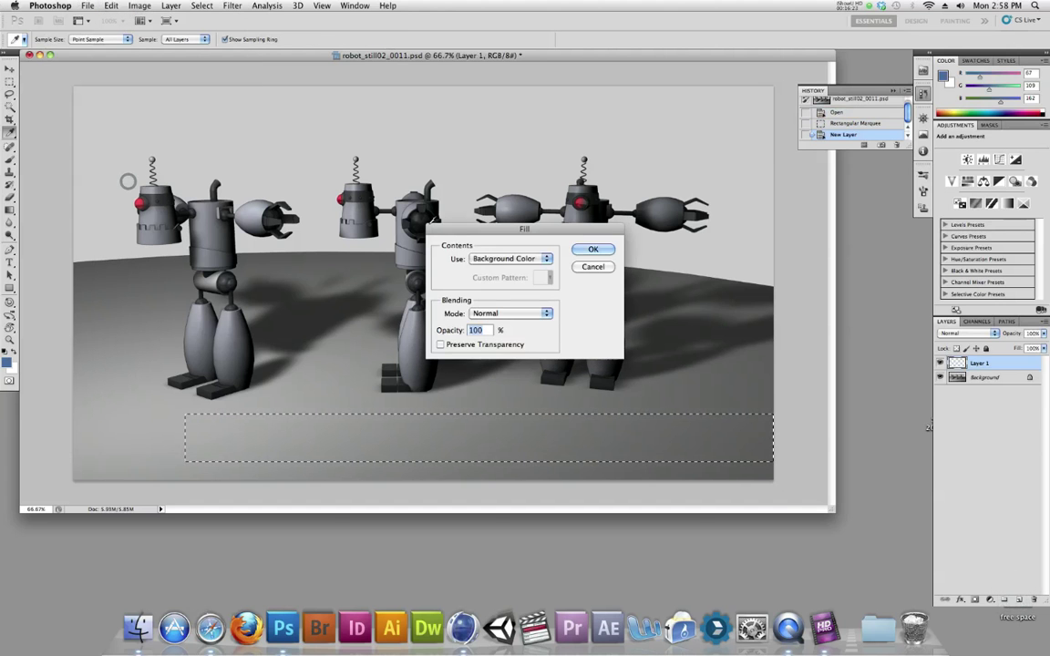
{"action": "left_click", "coordinate": [499, 259]}
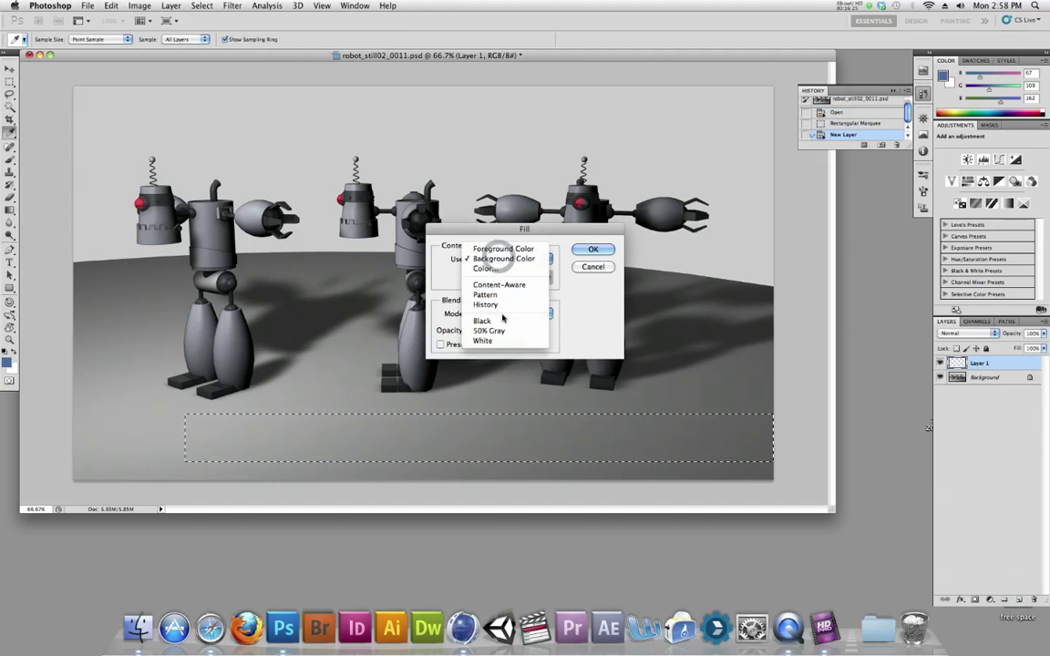
{"action": "left_click", "coordinate": [501, 320]}
{"action": "left_click", "coordinate": [593, 249]}
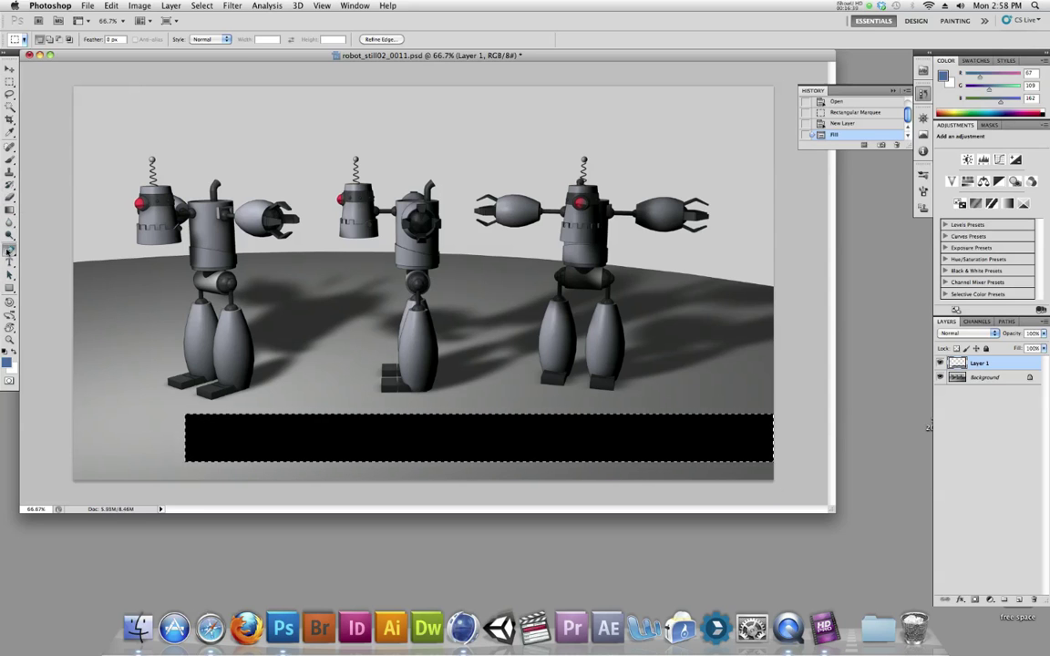
Step: Draw a 1 px diagonal callout line with the Line Tool, running up from the first robot's exhaust pipe
{"action": "left_click", "coordinate": [9, 248]}
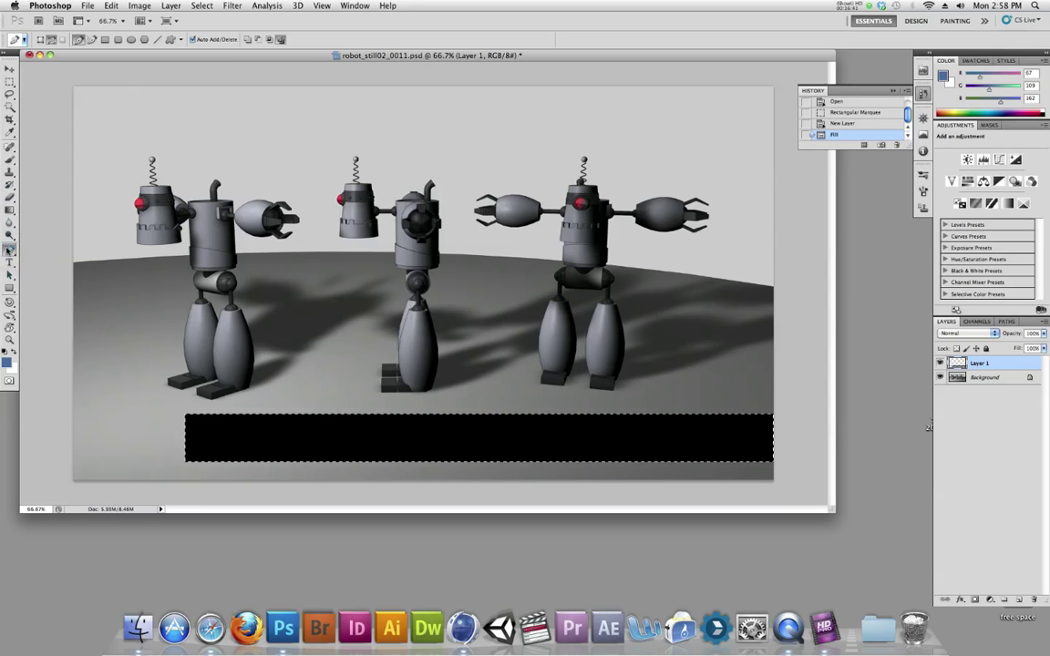
{"action": "left_click", "coordinate": [9, 287]}
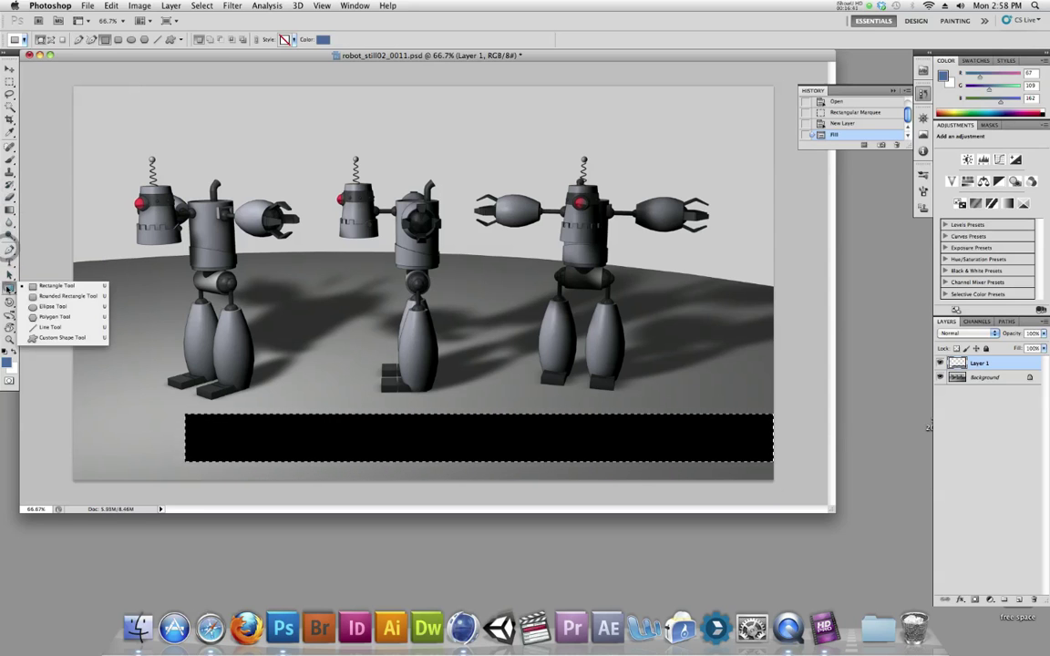
{"action": "left_click", "coordinate": [65, 326]}
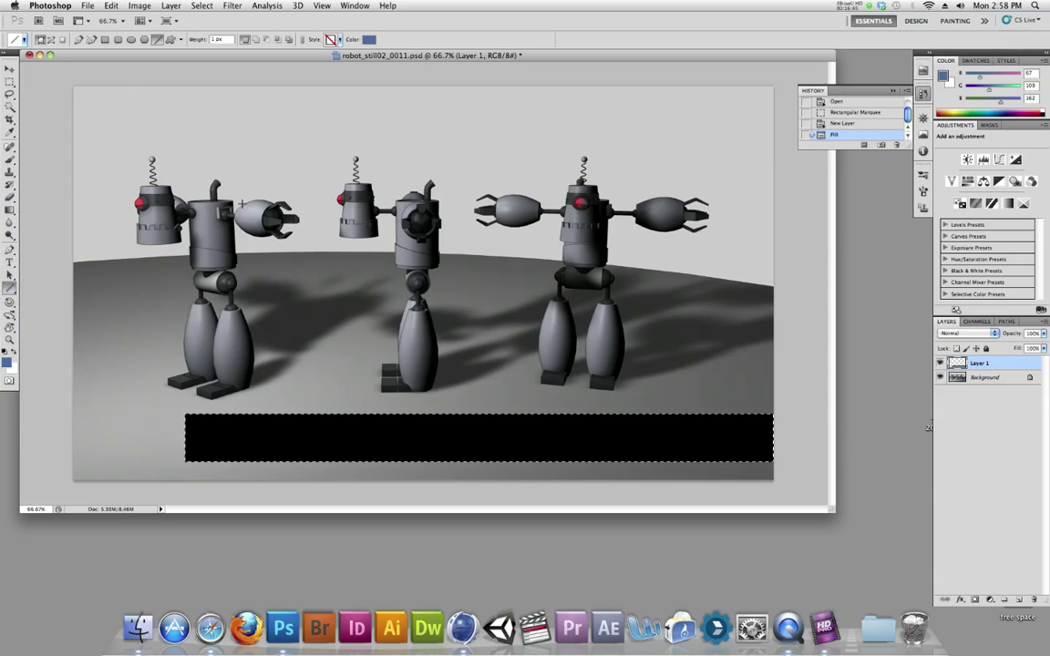
{"action": "left_click_drag", "start_coordinate": [224, 175], "coordinate": [261, 149]}
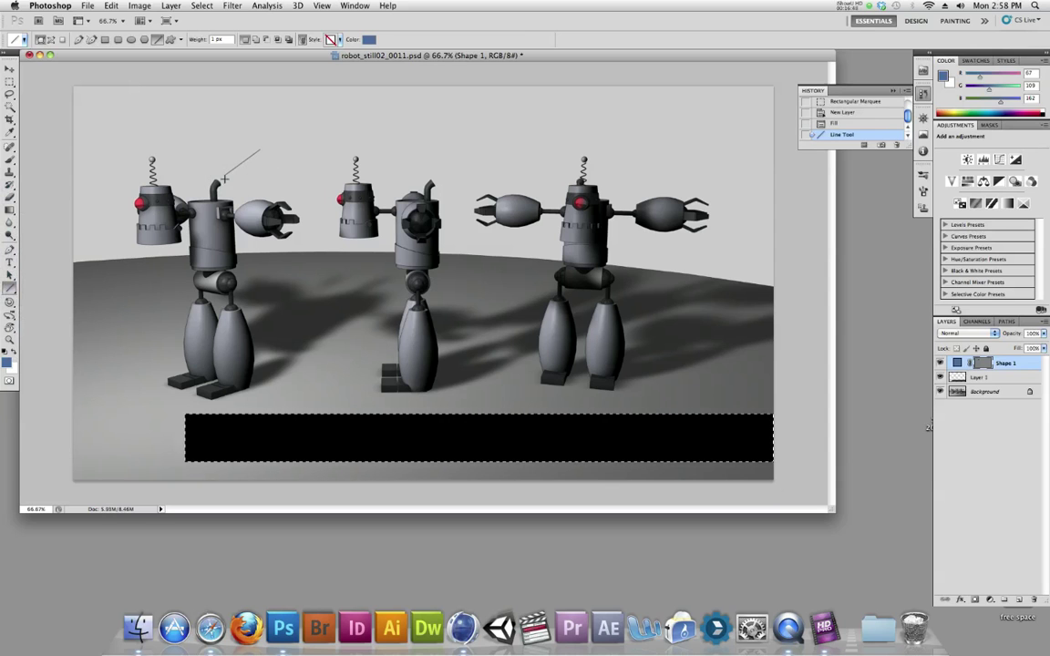
Step: Add the 12 pt text label "Exhaust Pipee:" above the first robot and move it to the upper end of the callout line
{"action": "left_click", "coordinate": [9, 262]}
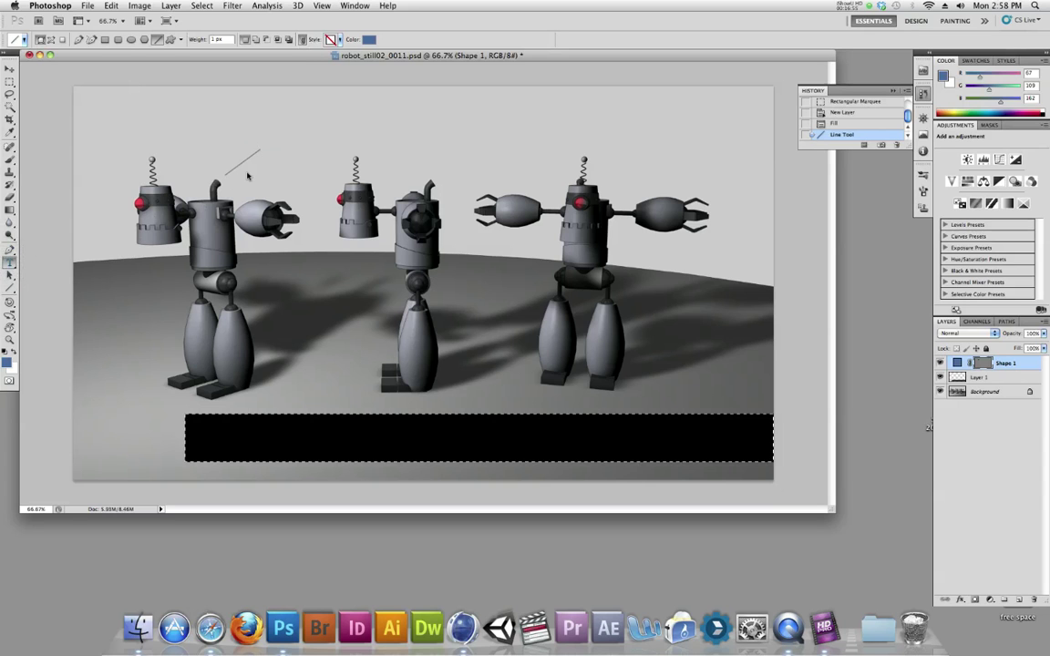
{"action": "key", "text": "t"}
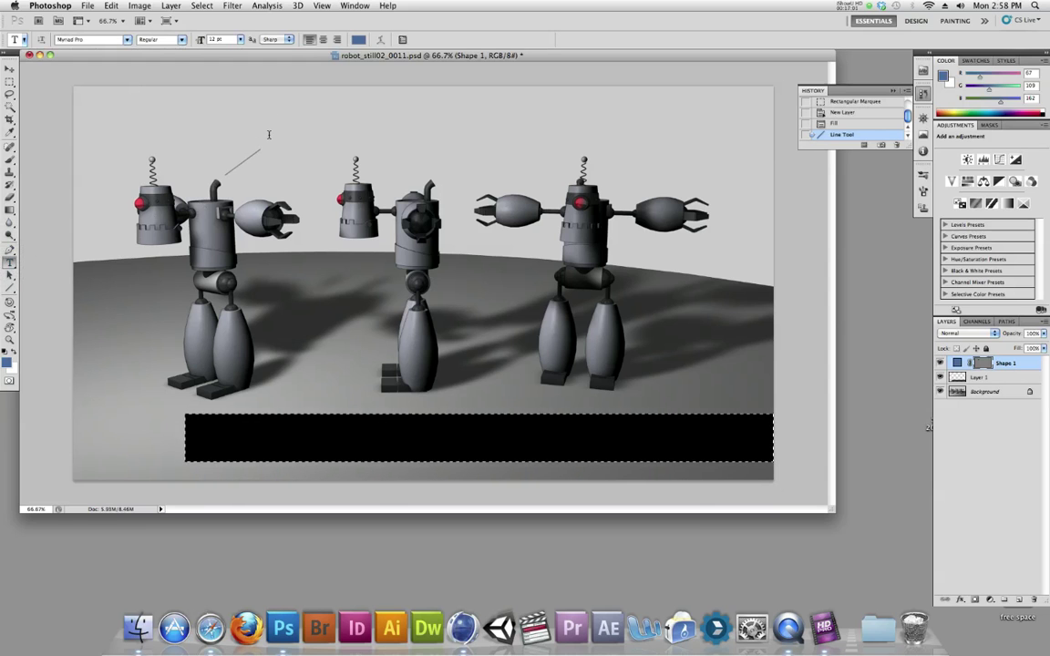
{"action": "left_click", "coordinate": [268, 131]}
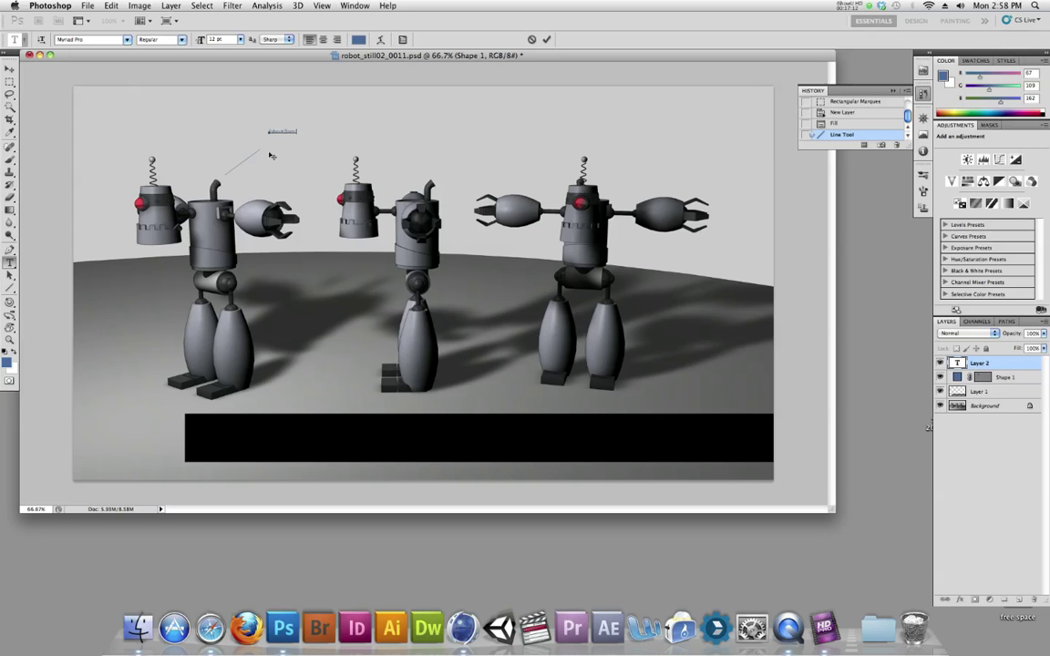
{"action": "left_click", "coordinate": [10, 68]}
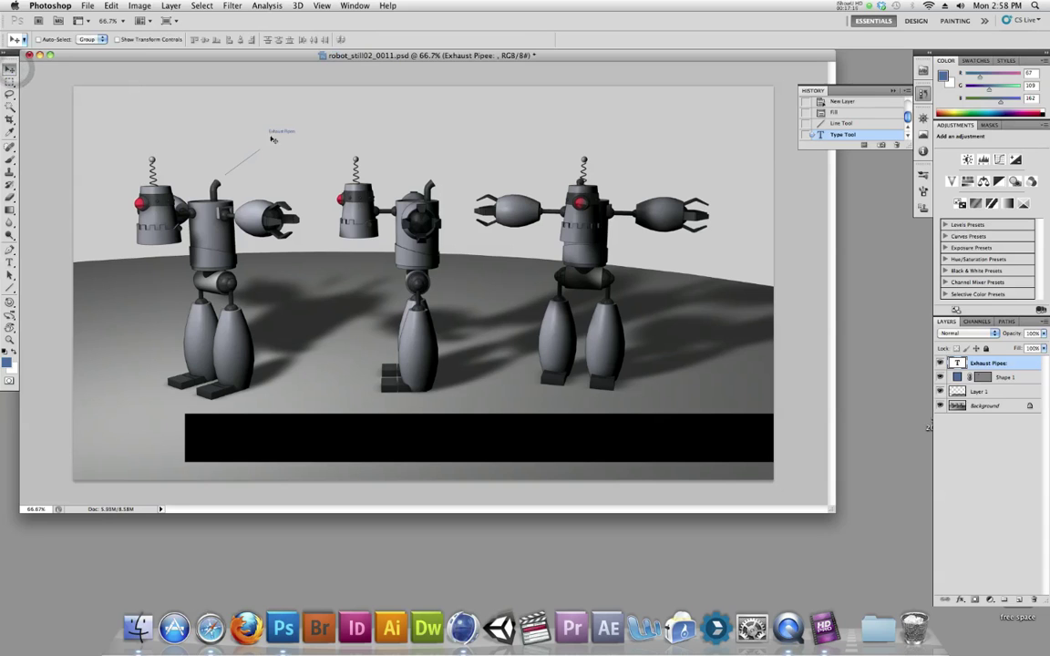
{"action": "left_click_drag", "start_coordinate": [273, 133], "coordinate": [279, 142]}
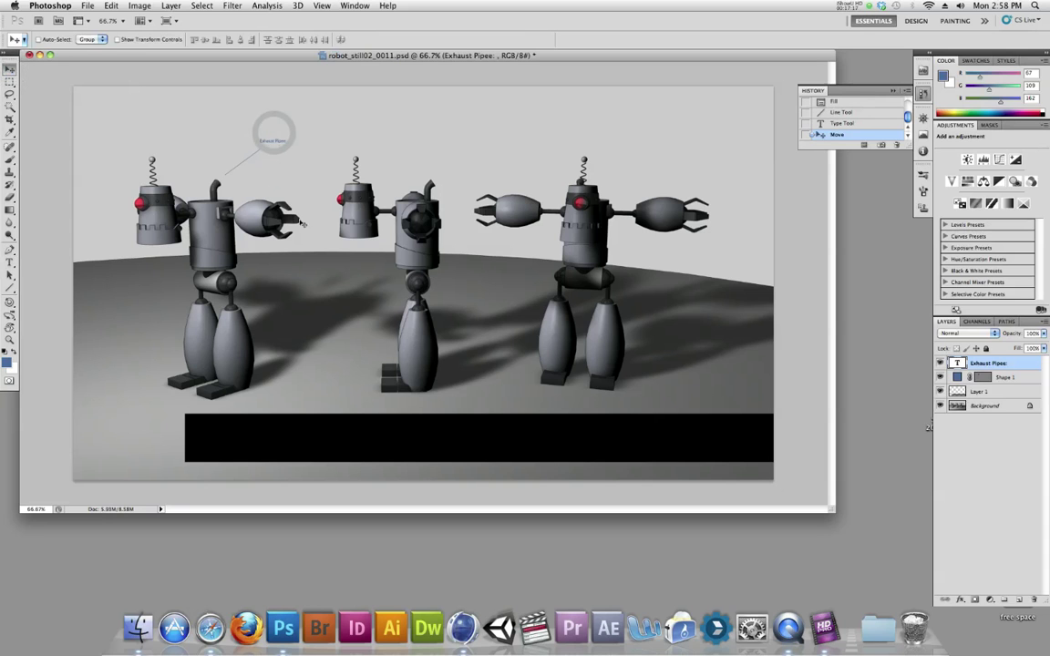